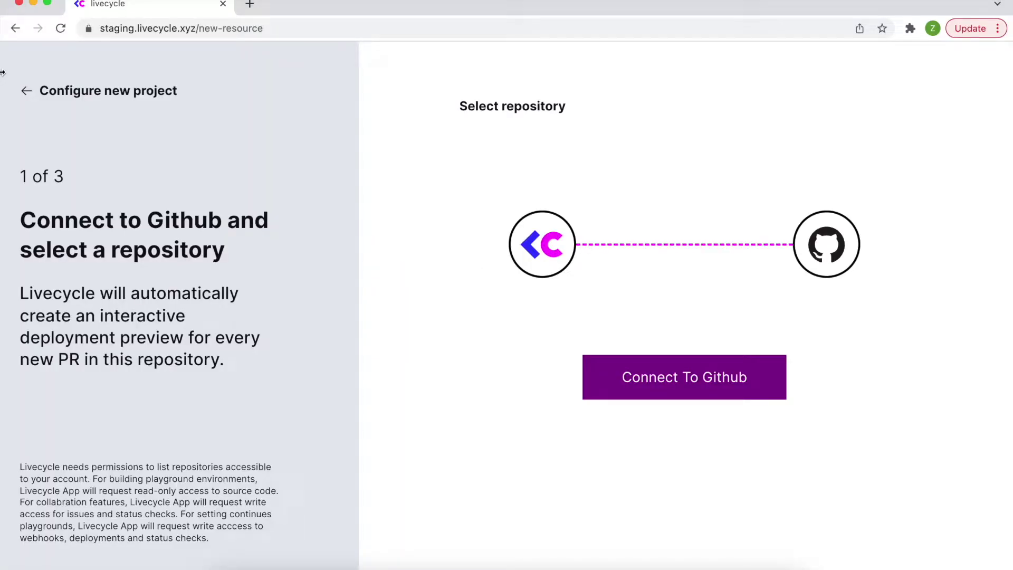
Link the Livecycle account to GitHub so the livecycle repositories are listed.
{"action": "left_click", "coordinate": [655, 374]}
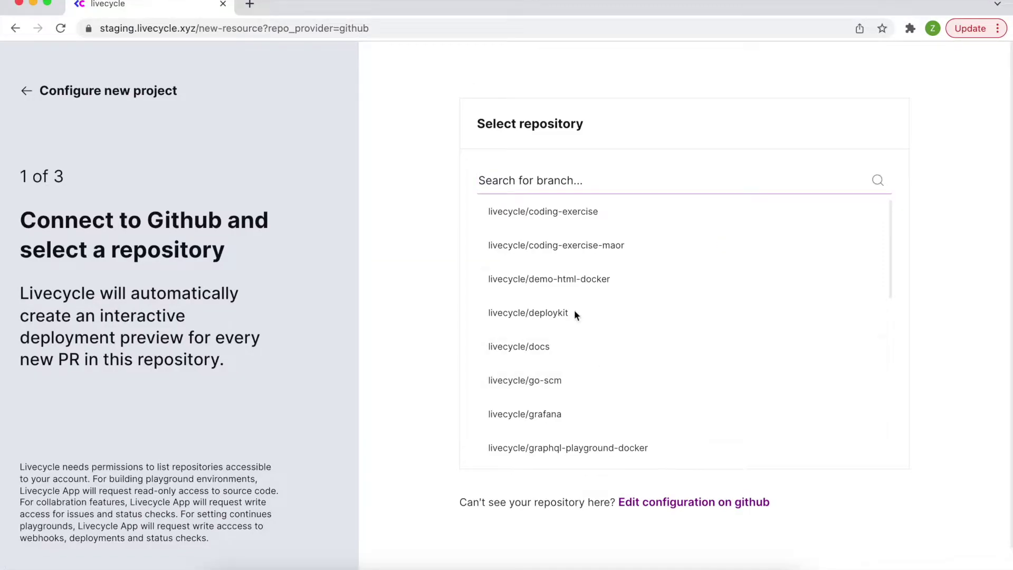
Choose livecycle/coding-exercise with the Next.js SSR Yarn template and review the generated livecycle.yaml.
{"action": "left_click", "coordinate": [547, 216]}
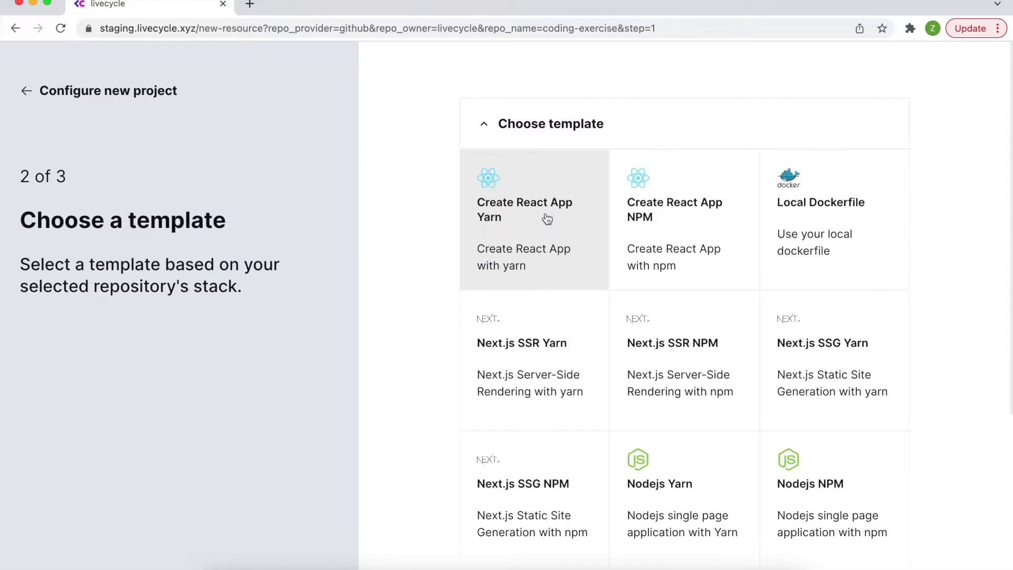
{"action": "scroll", "coordinate": [636, 338], "scroll_direction": "down", "scroll_amount": 5}
{"action": "scroll", "coordinate": [635, 338], "scroll_direction": "up", "scroll_amount": 5}
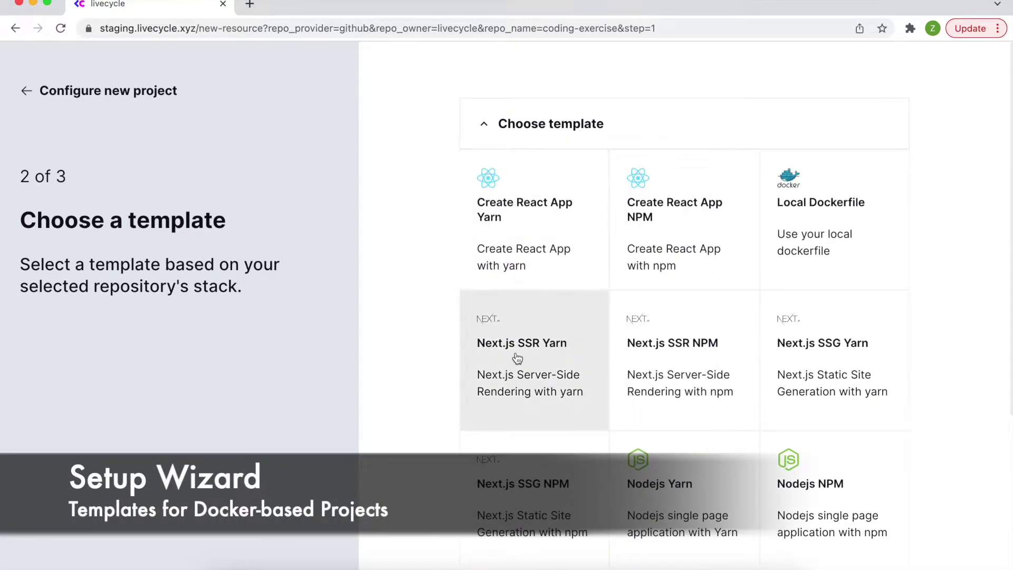
{"action": "left_click", "coordinate": [516, 352]}
{"action": "left_click", "coordinate": [635, 370]}
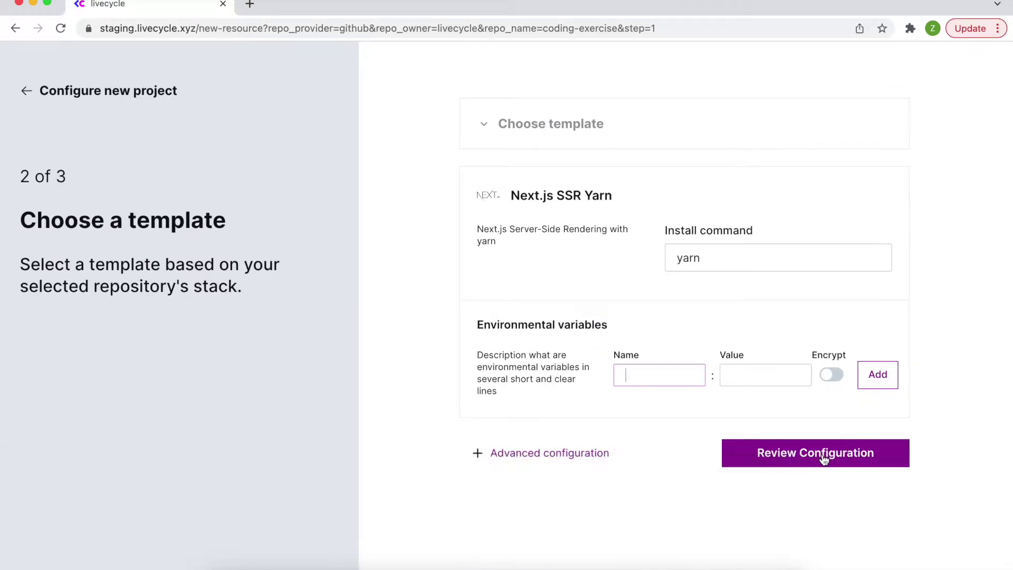
{"action": "left_click", "coordinate": [824, 458]}
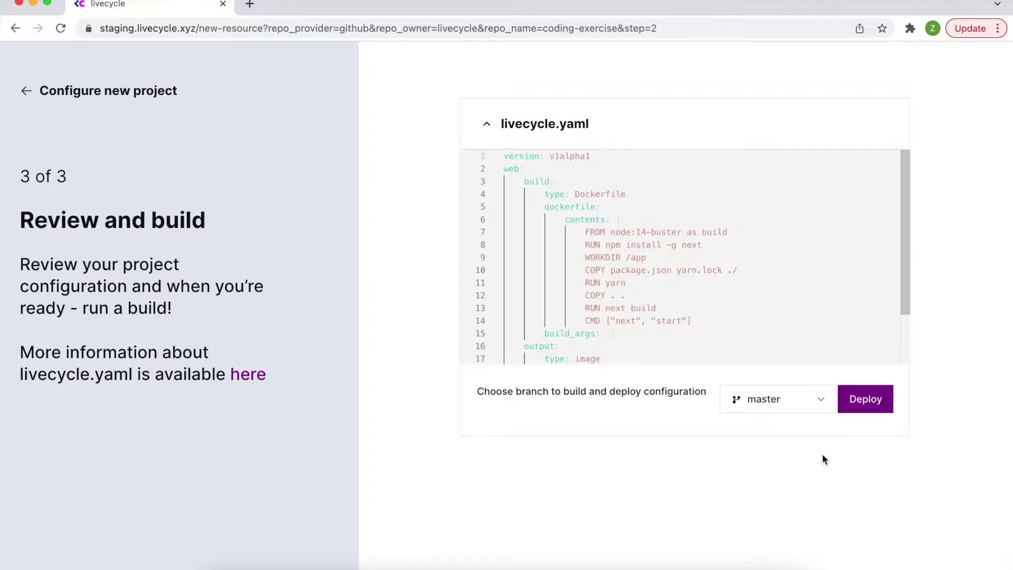
Deploy the master branch as a new Livecycle environment.
{"action": "left_click", "coordinate": [875, 404]}
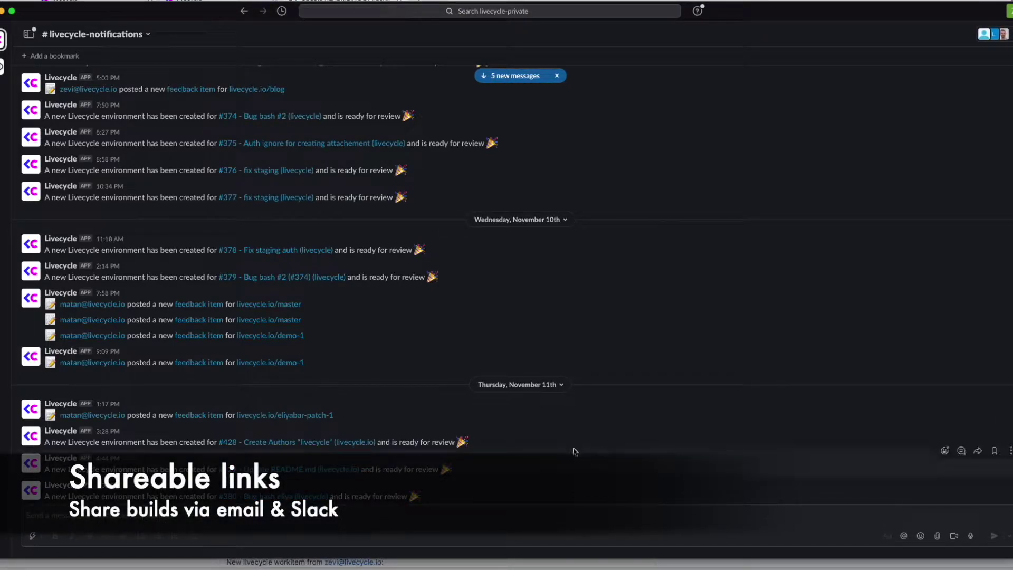
{"action": "scroll", "coordinate": [316, 384], "scroll_direction": "up", "scroll_amount": 1}
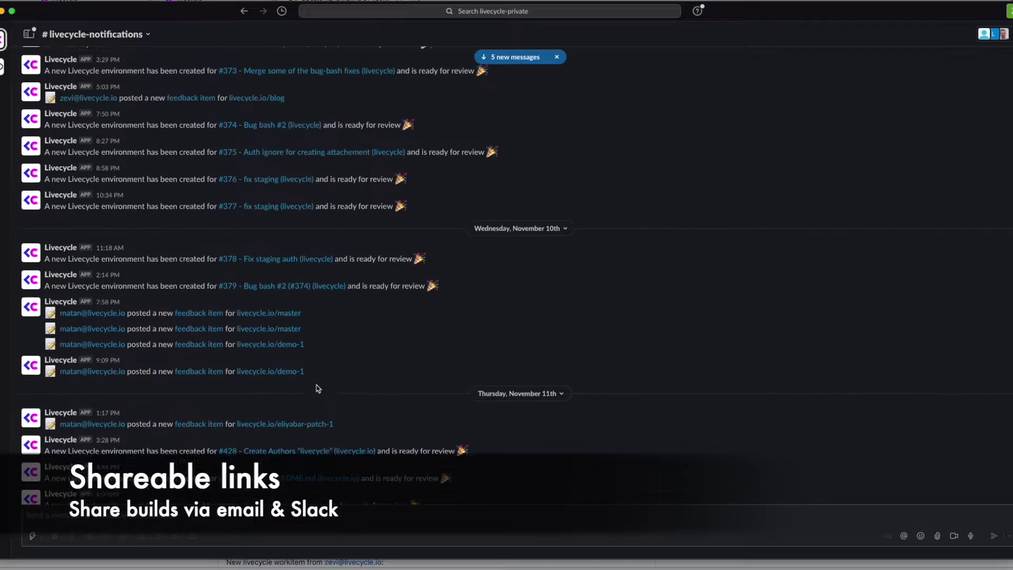
{"action": "scroll", "coordinate": [316, 388], "scroll_direction": "up", "scroll_amount": 8}
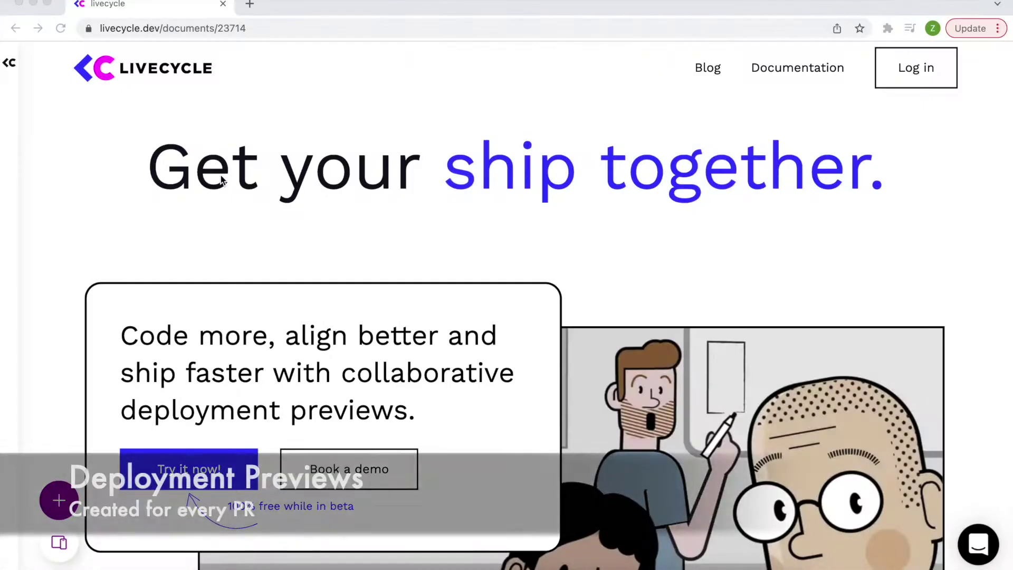
Scroll the landing page preview, then open, browse and close the feedback sidebar.
{"action": "scroll", "coordinate": [221, 180], "scroll_direction": "down", "scroll_amount": 6}
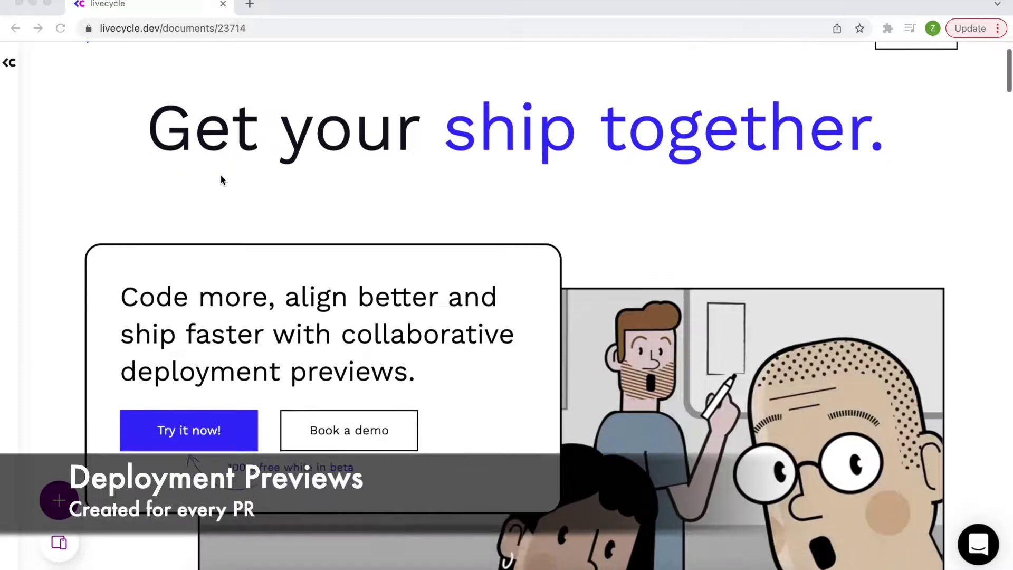
{"action": "scroll", "coordinate": [220, 180], "scroll_direction": "down", "scroll_amount": 7}
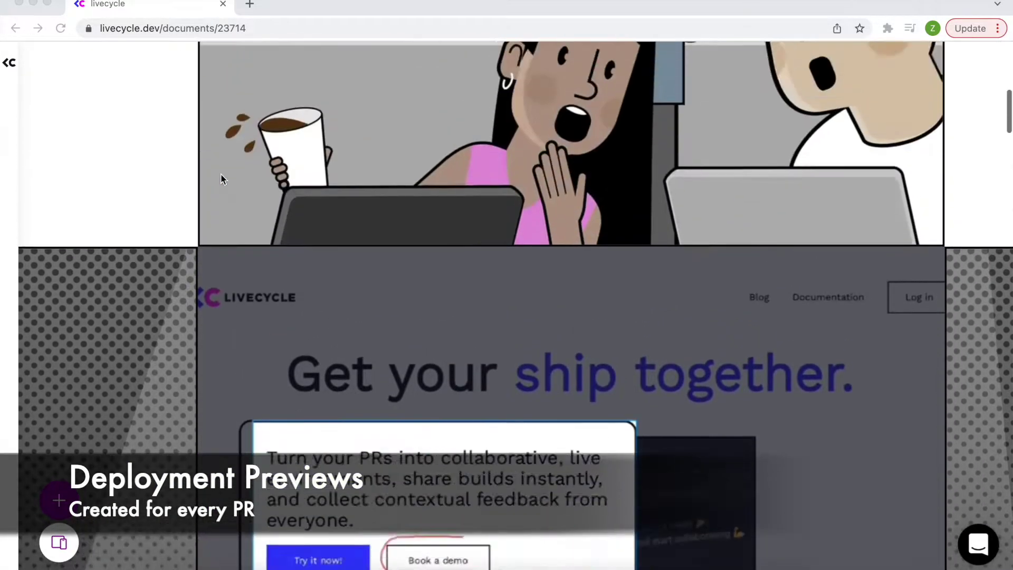
{"action": "scroll", "coordinate": [220, 180], "scroll_direction": "up", "scroll_amount": 2}
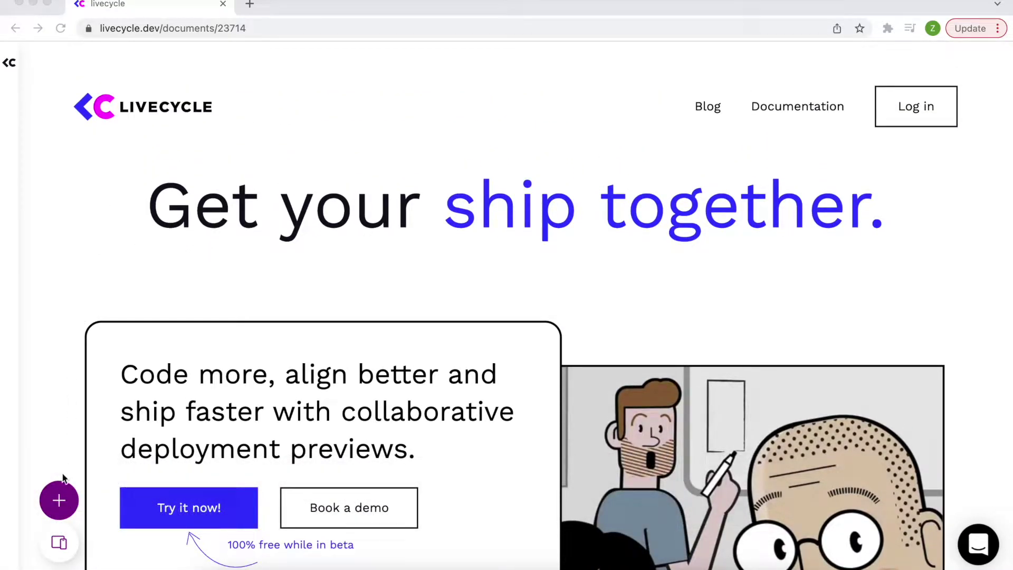
{"action": "left_click", "coordinate": [60, 502]}
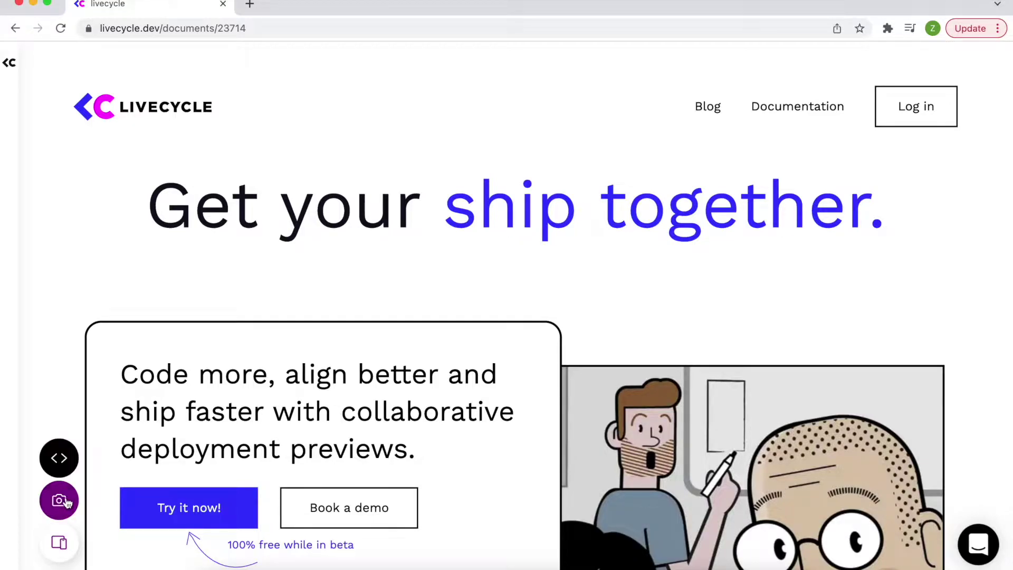
{"action": "left_click", "coordinate": [61, 543]}
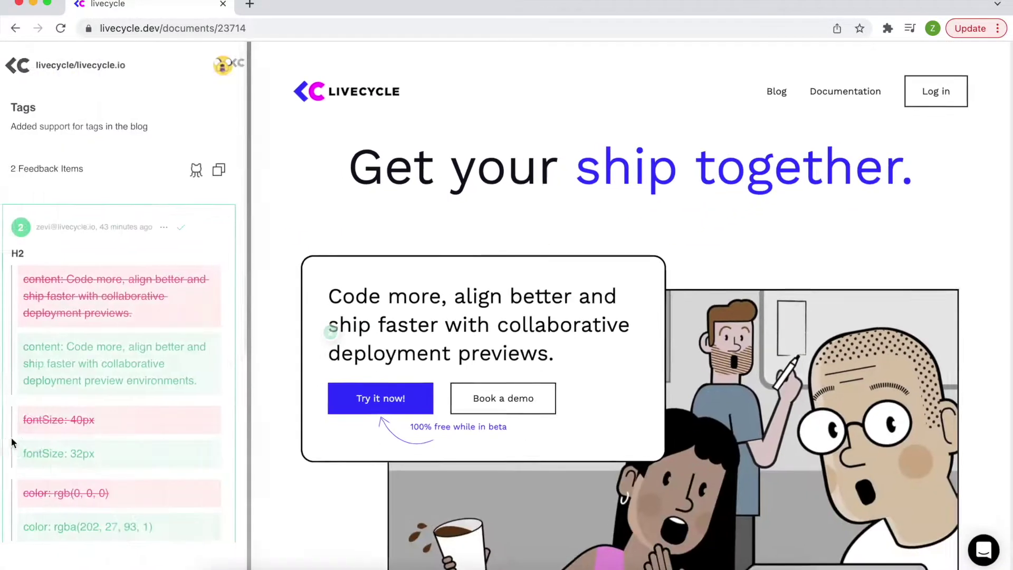
{"action": "scroll", "coordinate": [11, 439], "scroll_direction": "down", "scroll_amount": 6}
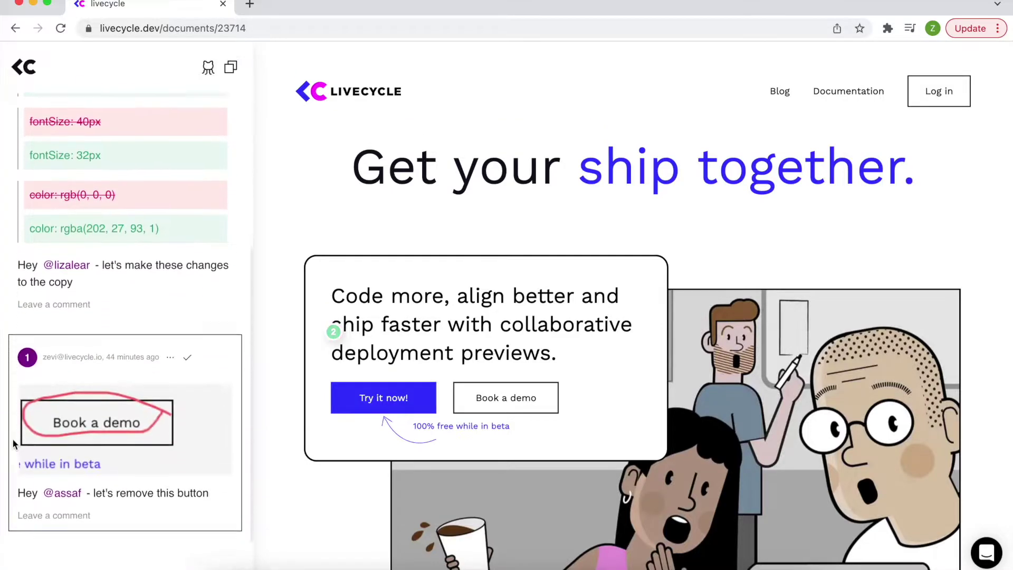
{"action": "left_click", "coordinate": [187, 357]}
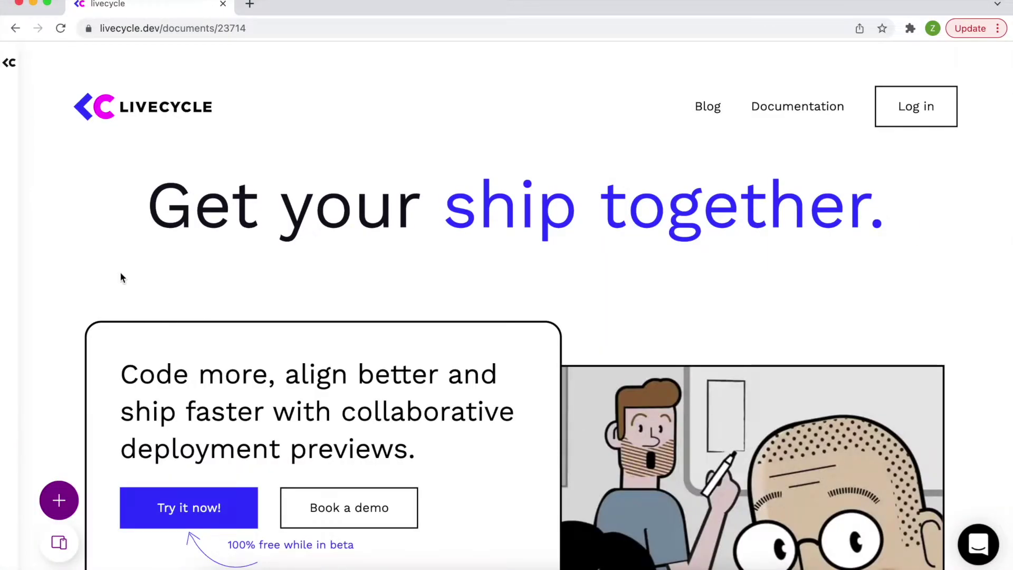
{"action": "mouse_move", "coordinate": [59, 504]}
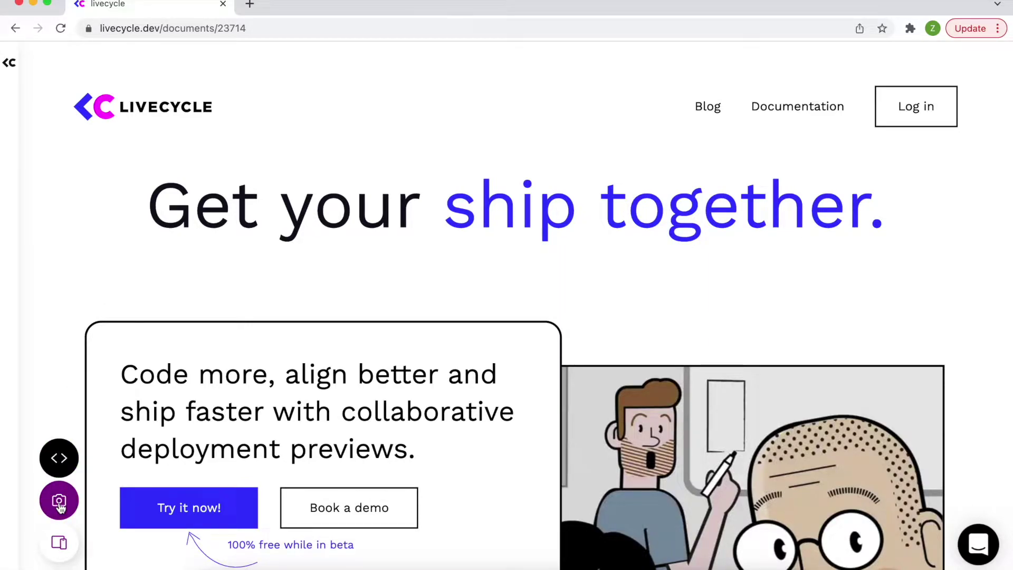
{"action": "scroll", "coordinate": [79, 289], "scroll_direction": "down", "scroll_amount": 5}
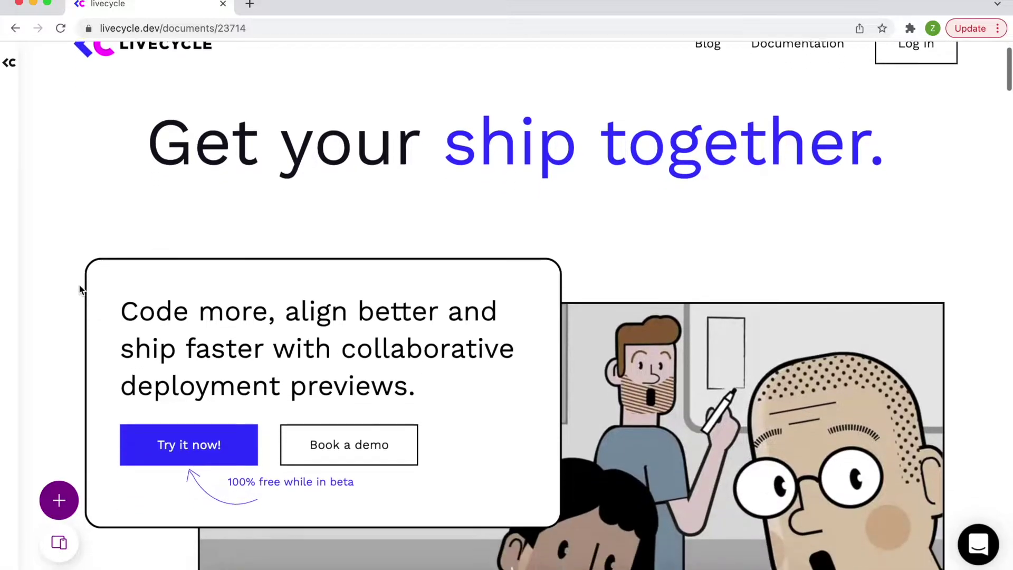
{"action": "scroll", "coordinate": [80, 290], "scroll_direction": "down", "scroll_amount": 4}
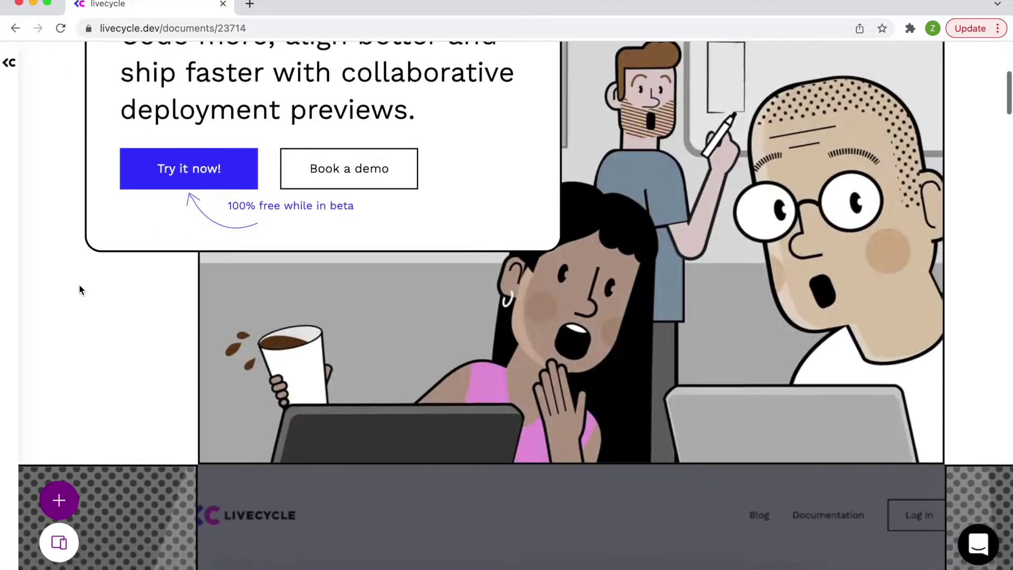
{"action": "scroll", "coordinate": [80, 286], "scroll_direction": "up", "scroll_amount": 6}
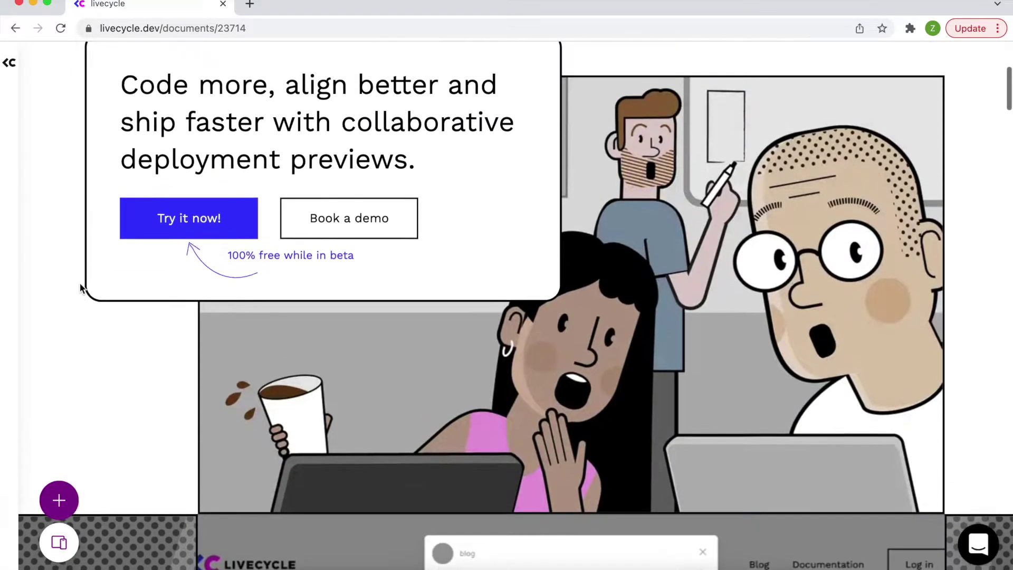
{"action": "scroll", "coordinate": [80, 287], "scroll_direction": "up", "scroll_amount": 2}
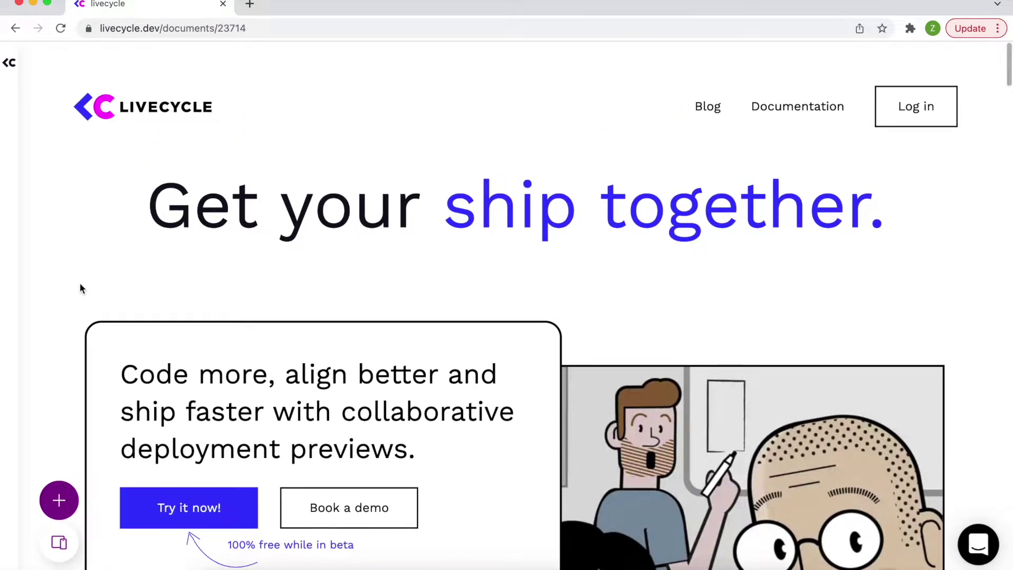
Capture the header nav bar and circle the empty space left of Blog.
{"action": "mouse_move", "coordinate": [66, 481]}
{"action": "left_click", "coordinate": [59, 500]}
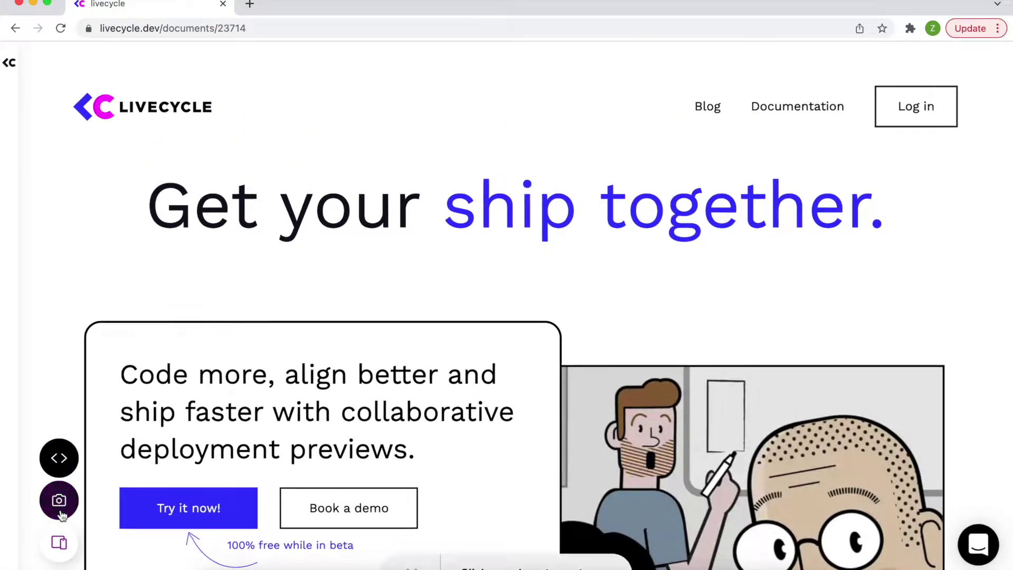
{"action": "left_click_drag", "start_coordinate": [525, 66], "coordinate": [976, 145]}
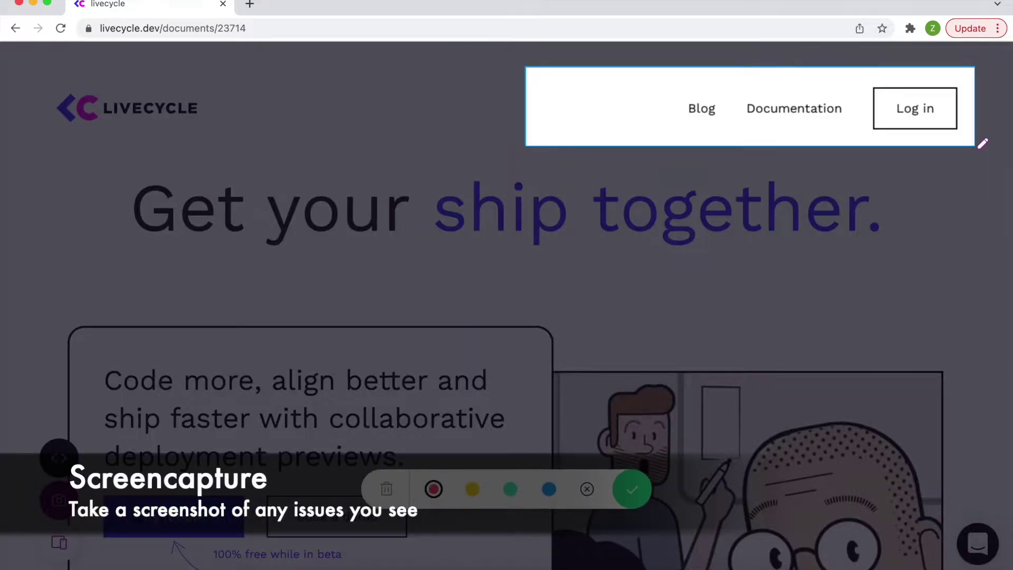
{"action": "mouse_move", "coordinate": [623, 89]}
{"action": "left_mouse_down"}
{"action": "mouse_move", "coordinate": [572, 125]}
{"action": "mouse_move", "coordinate": [645, 69]}
{"action": "mouse_move", "coordinate": [619, 84]}
{"action": "left_mouse_up"}
{"action": "left_click", "coordinate": [637, 487]}
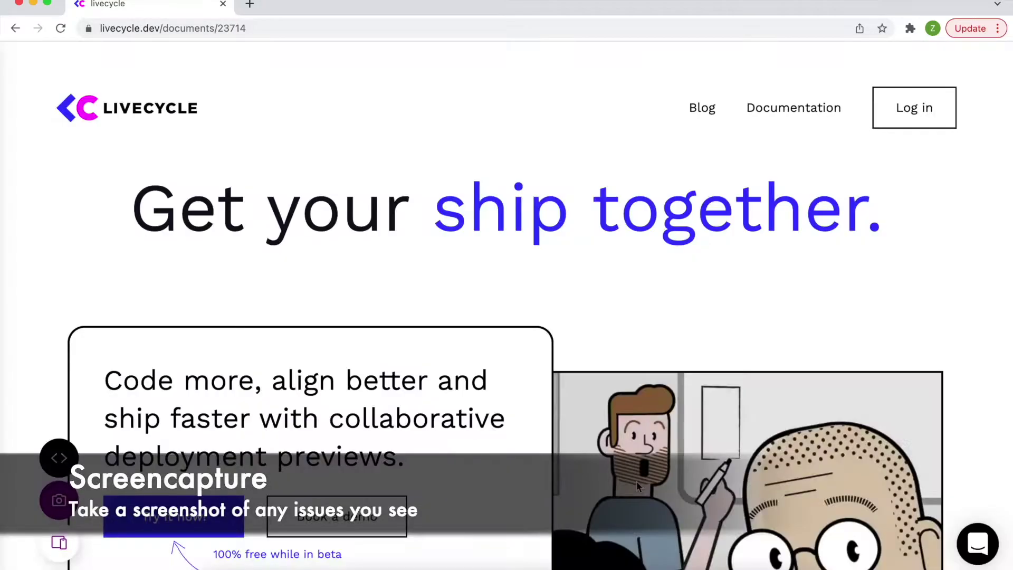
Comment to a tagged teammate that the About link is missing, and submit the work item.
{"action": "type", "text": "Hey @ass"}
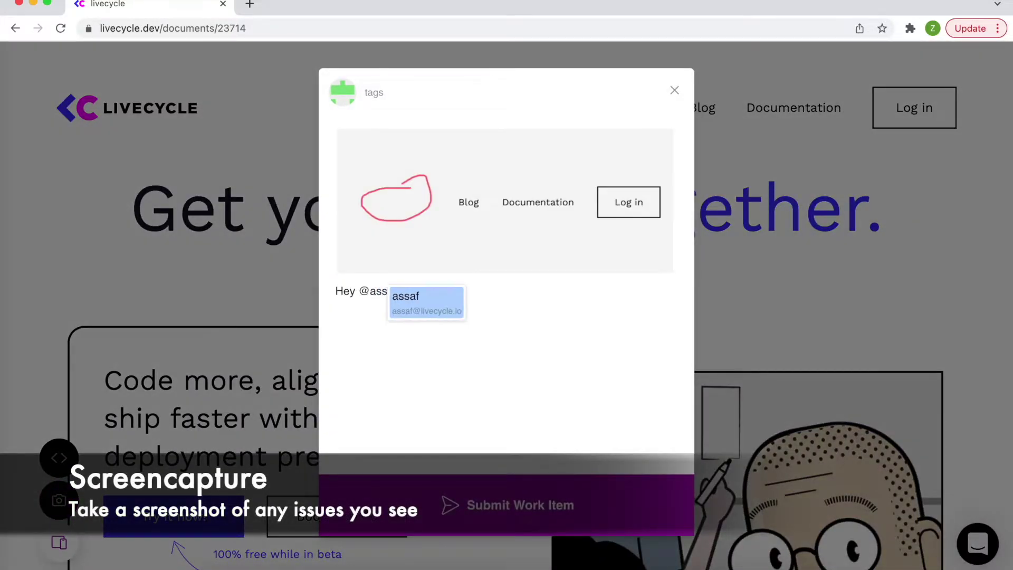
{"action": "key", "text": "Return"}
{"action": "type", "text": "- looks like we're missing"}
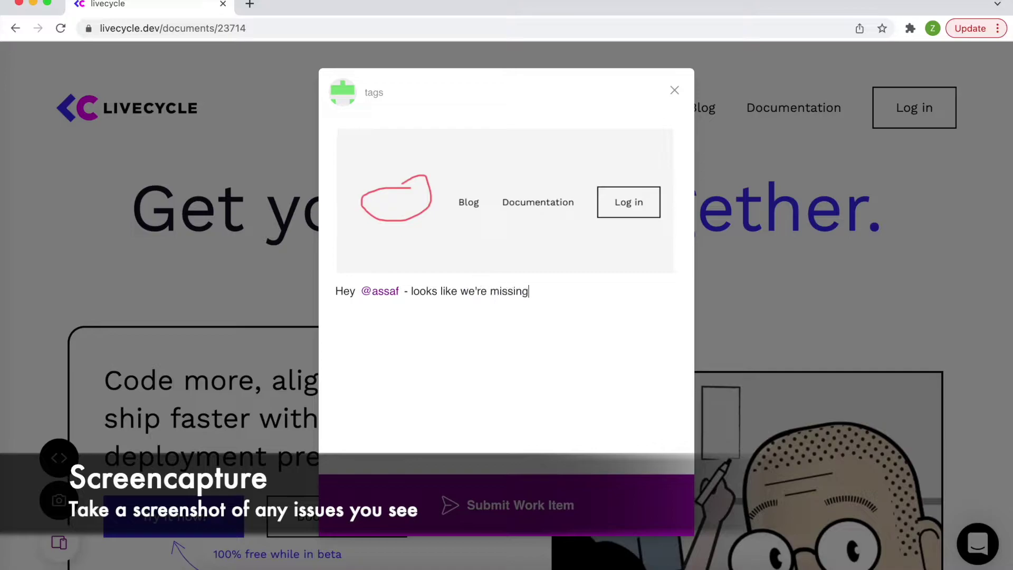
{"action": "type", "text": "bout\""}
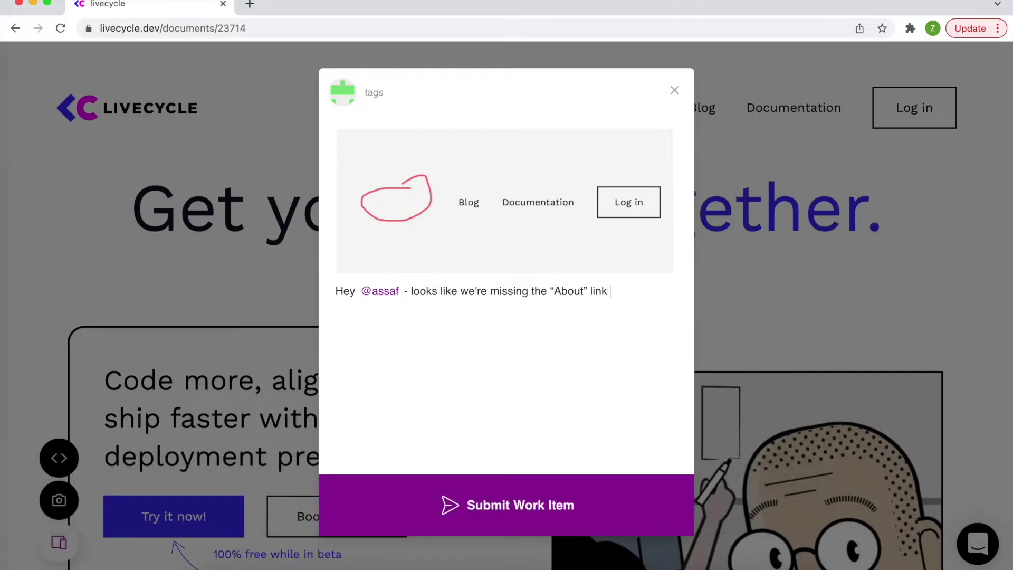
{"action": "left_click", "coordinate": [522, 515]}
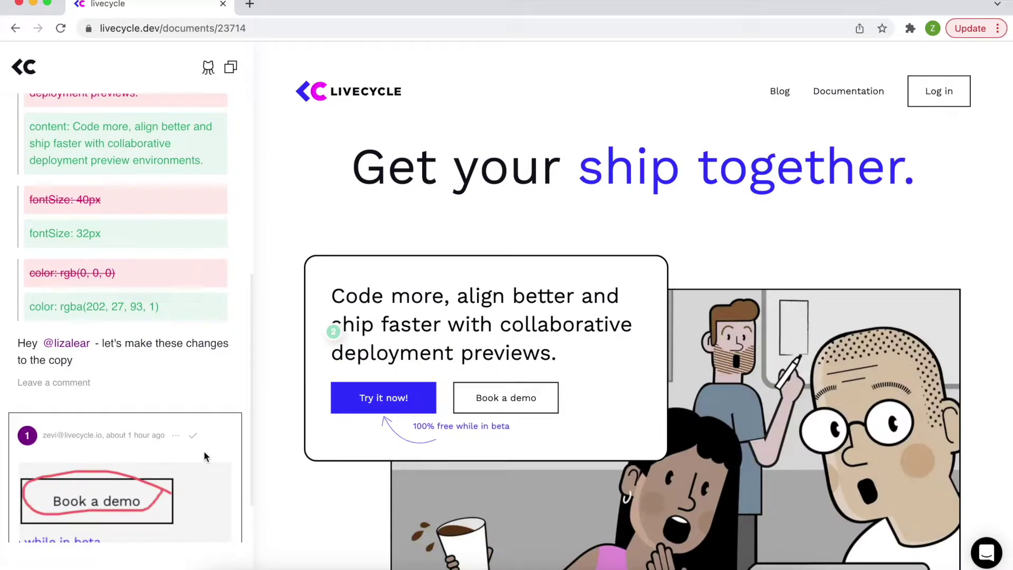
{"action": "scroll", "coordinate": [205, 456], "scroll_direction": "down", "scroll_amount": 2}
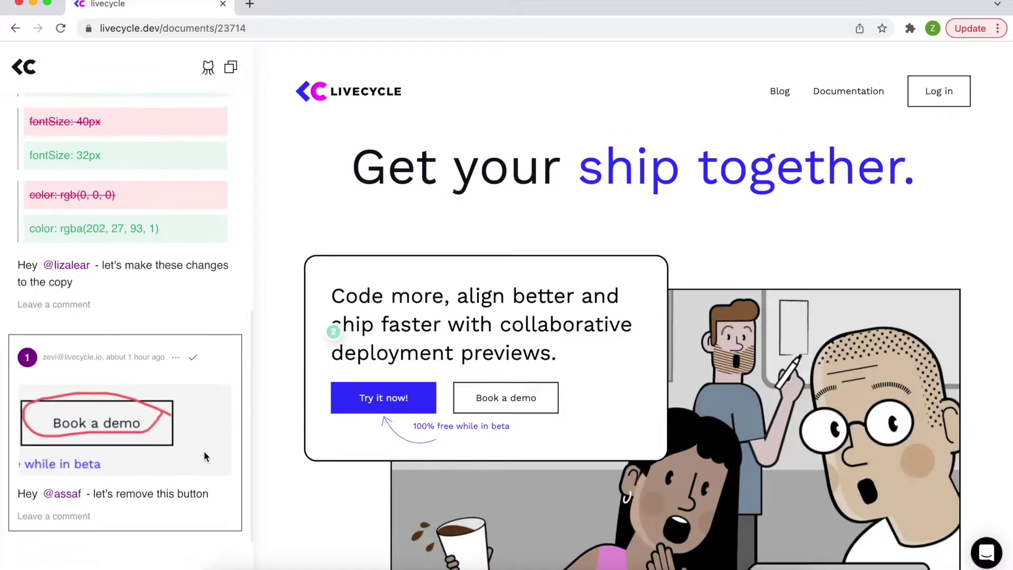
{"action": "scroll", "coordinate": [204, 454], "scroll_direction": "up", "scroll_amount": 10}
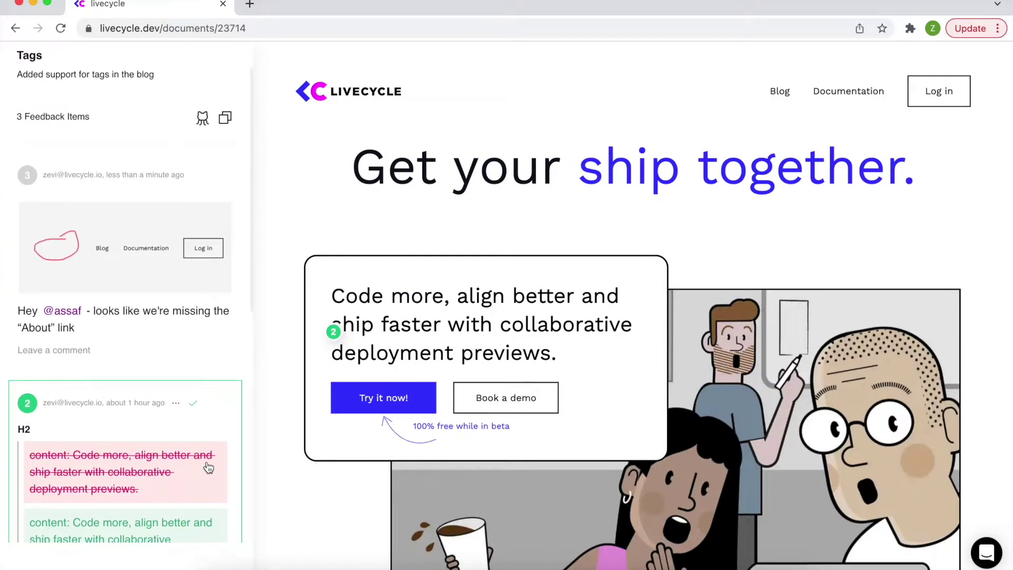
{"action": "left_click", "coordinate": [285, 321]}
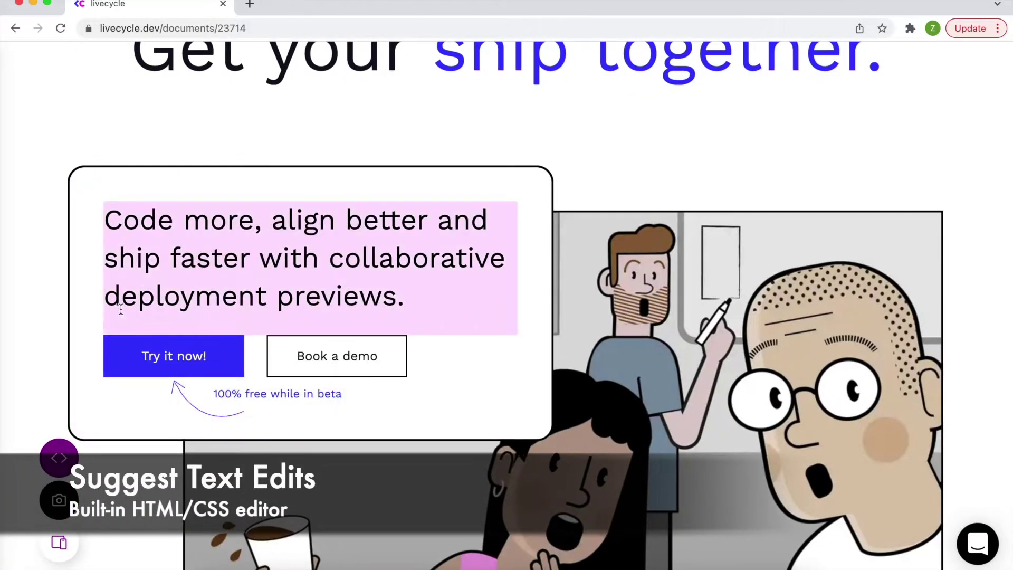
Edit the hero heading text so it ends with 'preview environments!'.
{"action": "left_click", "coordinate": [154, 261]}
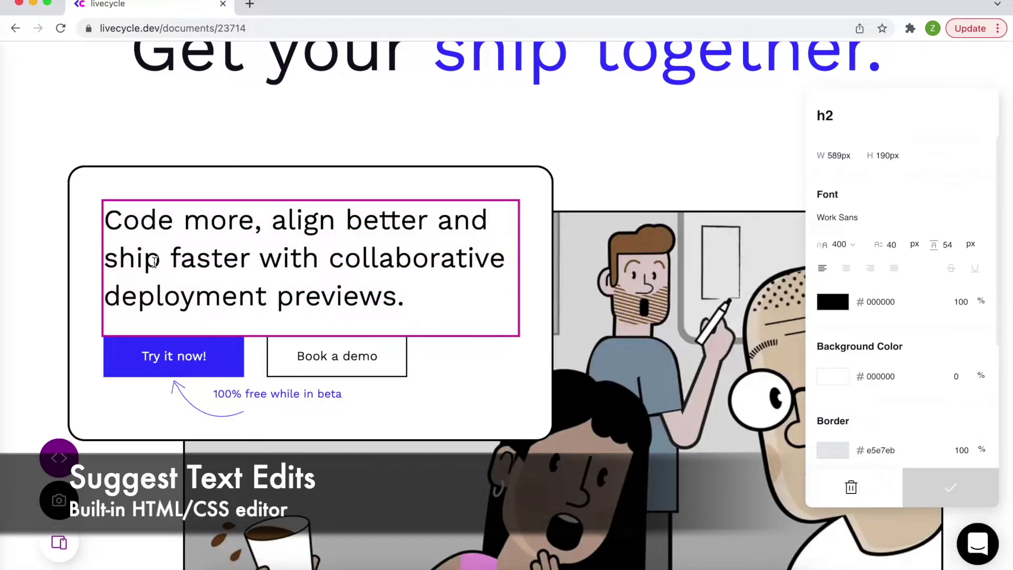
{"action": "type", "text": "environments!"}
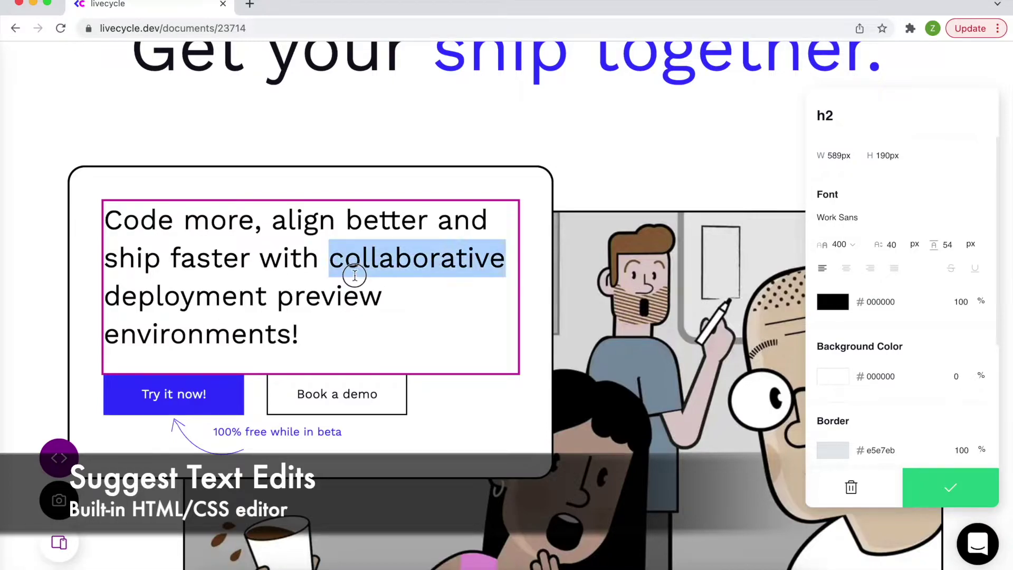
{"action": "triple_click", "coordinate": [353, 275]}
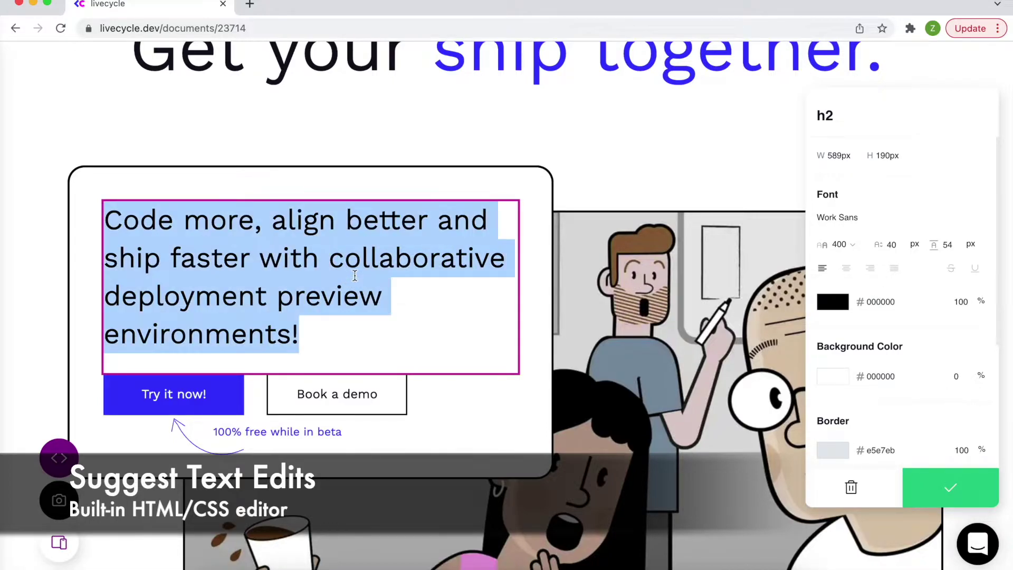
Set the heading to 33px and deep blue, then confirm to show the change summary.
{"action": "left_click", "coordinate": [892, 246]}
{"action": "key", "text": "Down"}
{"action": "key", "text": "Down"}
{"action": "key", "text": "Down"}
{"action": "key", "text": "Down"}
{"action": "key", "text": "Down"}
{"action": "key", "text": "Down"}
{"action": "key", "text": "Down"}
{"action": "key", "text": "Down"}
{"action": "key", "text": "Down"}
{"action": "key", "text": "Down"}
{"action": "key", "text": "Down"}
{"action": "key", "text": "Down"}
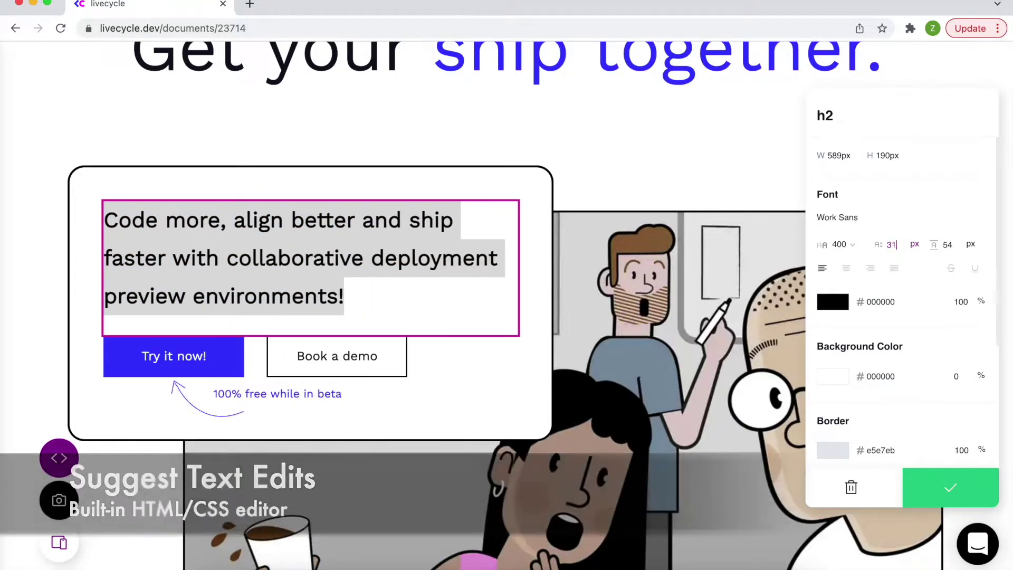
{"action": "key", "text": "Up"}
{"action": "key", "text": "Up"}
{"action": "key", "text": "Up"}
{"action": "key", "text": "Up"}
{"action": "key", "text": "Up"}
{"action": "key", "text": "Up"}
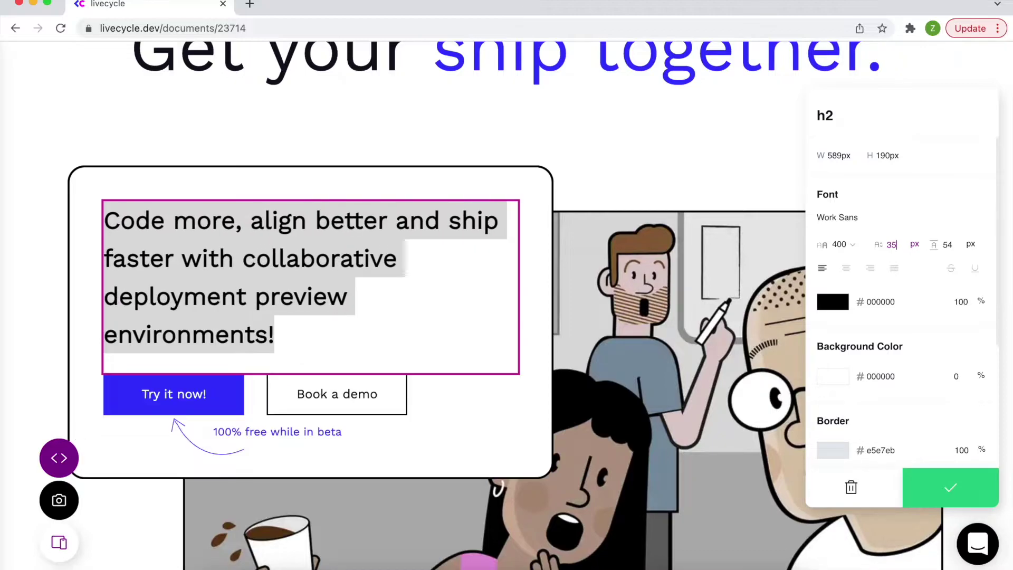
{"action": "left_click", "coordinate": [834, 302]}
{"action": "left_click", "coordinate": [931, 389]}
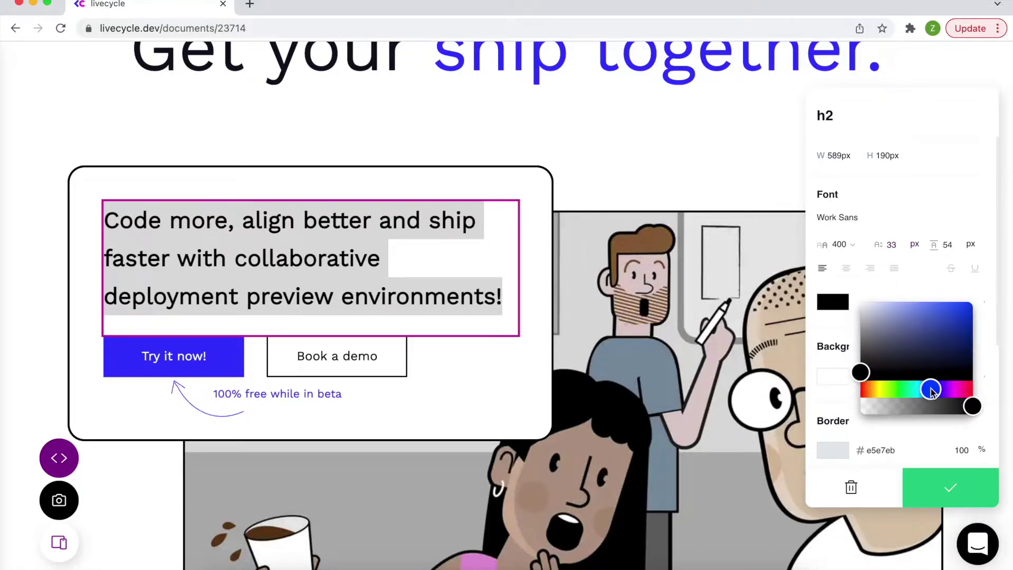
{"action": "left_click_drag", "start_coordinate": [950, 369], "coordinate": [952, 320]}
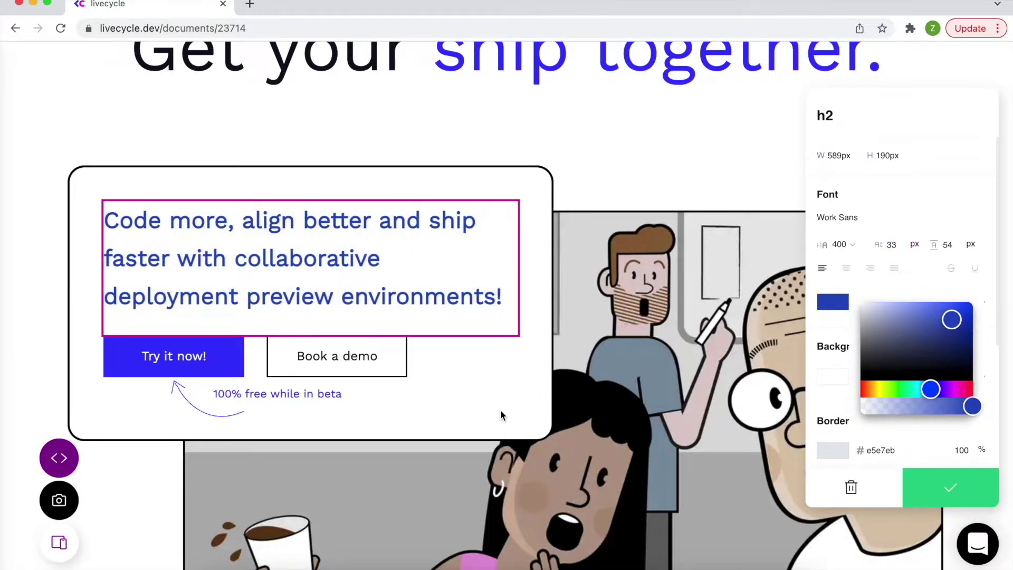
{"action": "left_click", "coordinate": [945, 487]}
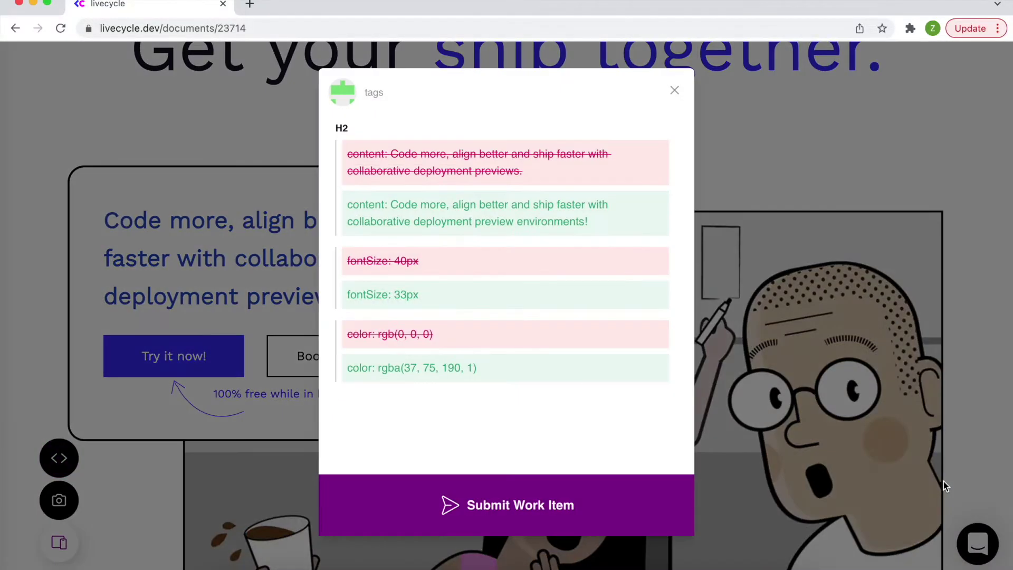
Comment asking a tagged teammate how the change looks, and submit the heading work item.
{"action": "type", "text": "Hey @liz"}
{"action": "key", "text": "Return"}
{"action": "type", "text": "- how d"}
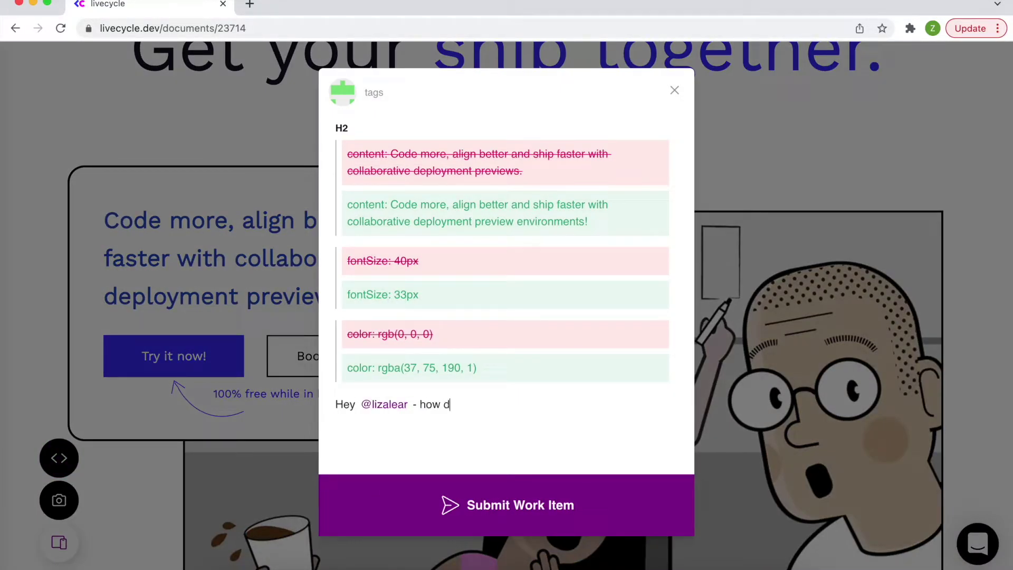
{"action": "type", "text": "oes this change look?"}
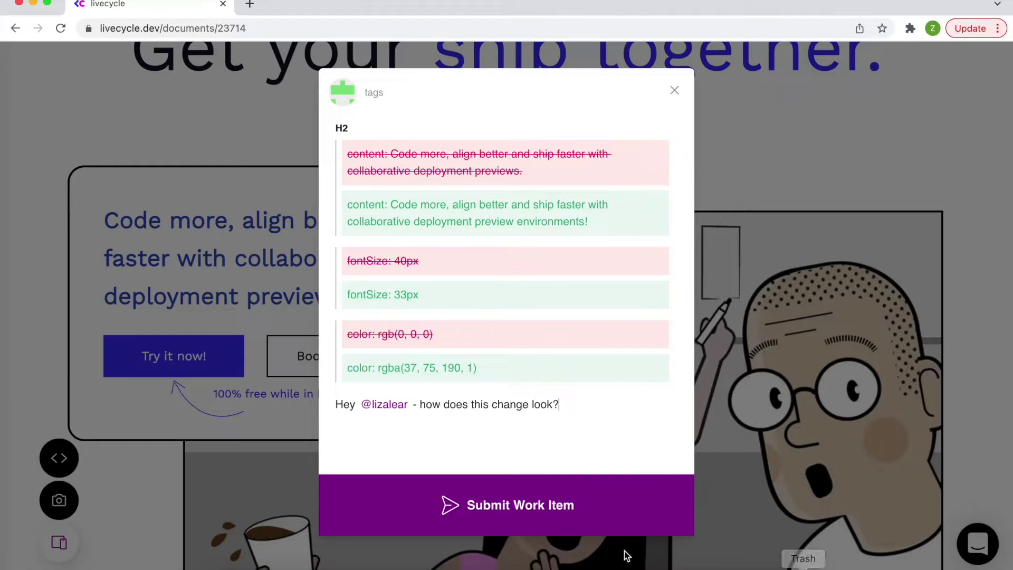
{"action": "left_click", "coordinate": [539, 522]}
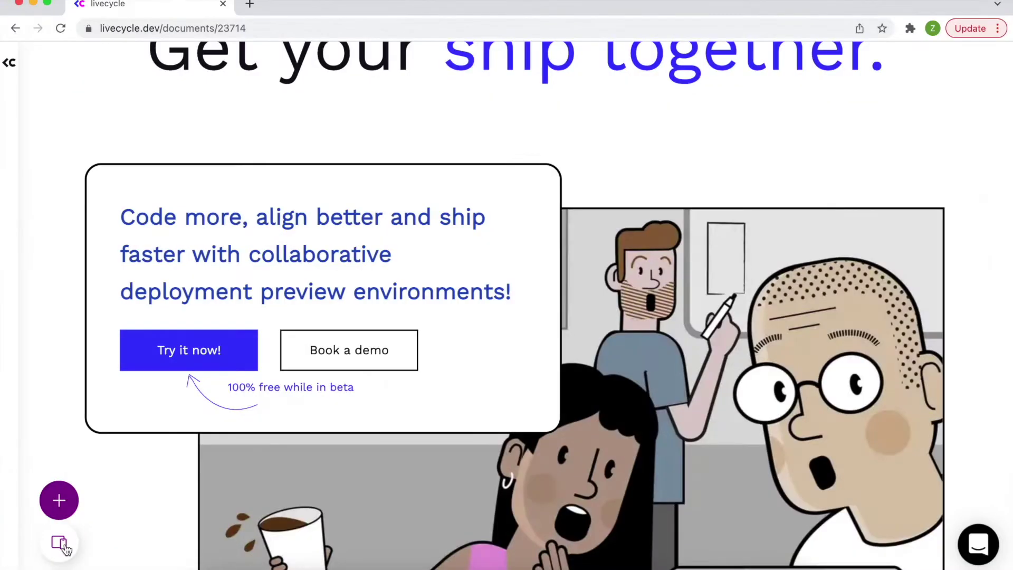
Preview the page at Apple iPad size, then at Apple iPhone 6 size.
{"action": "left_click", "coordinate": [60, 543]}
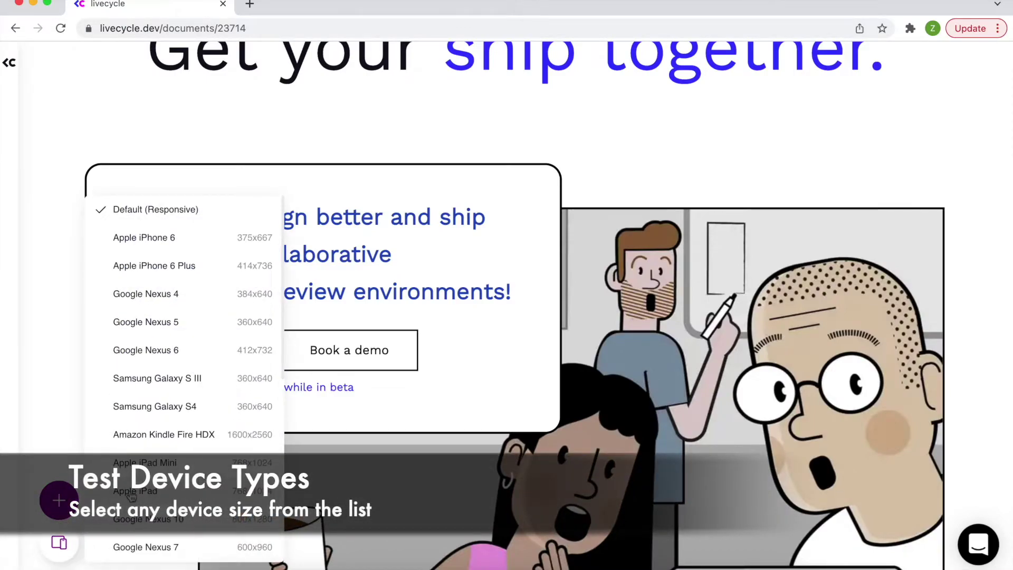
{"action": "left_click", "coordinate": [131, 494]}
{"action": "scroll", "coordinate": [353, 401], "scroll_direction": "down", "scroll_amount": 5}
{"action": "scroll", "coordinate": [352, 401], "scroll_direction": "up", "scroll_amount": 4}
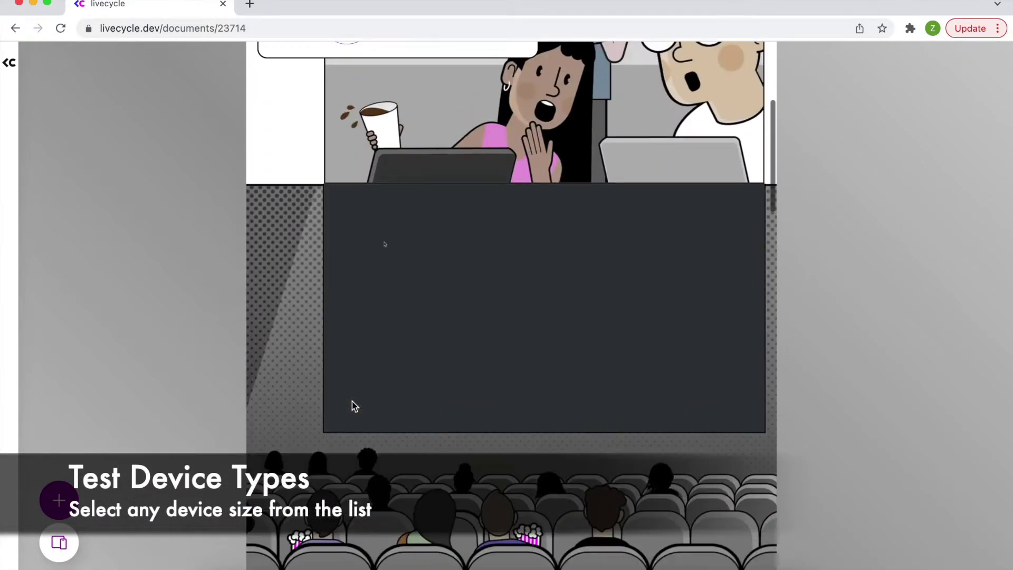
{"action": "scroll", "coordinate": [353, 401], "scroll_direction": "up", "scroll_amount": 5}
{"action": "left_click", "coordinate": [60, 543]}
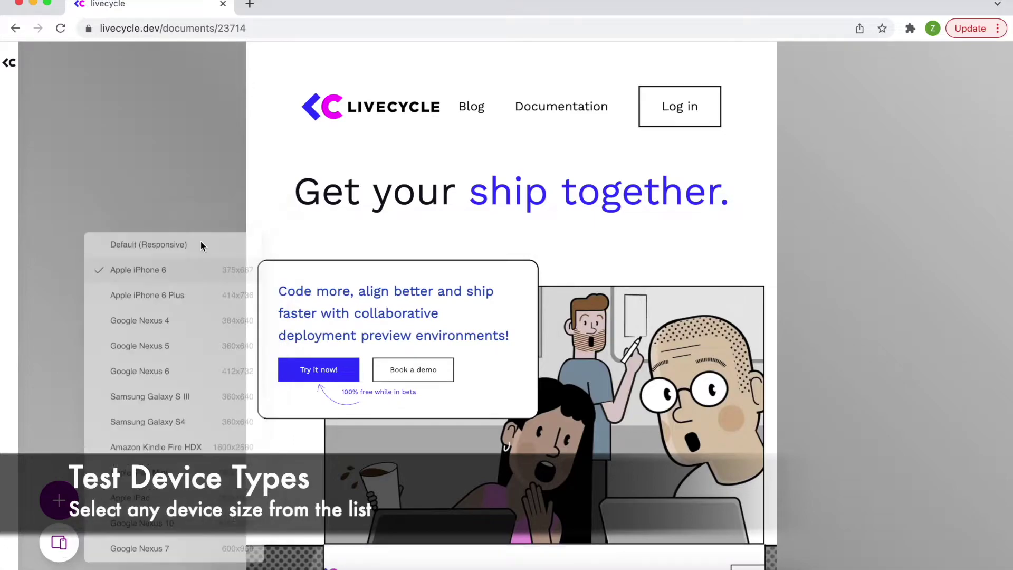
{"action": "left_click", "coordinate": [158, 269]}
{"action": "scroll", "coordinate": [460, 231], "scroll_direction": "down", "scroll_amount": 5}
{"action": "scroll", "coordinate": [461, 230], "scroll_direction": "up", "scroll_amount": 6}
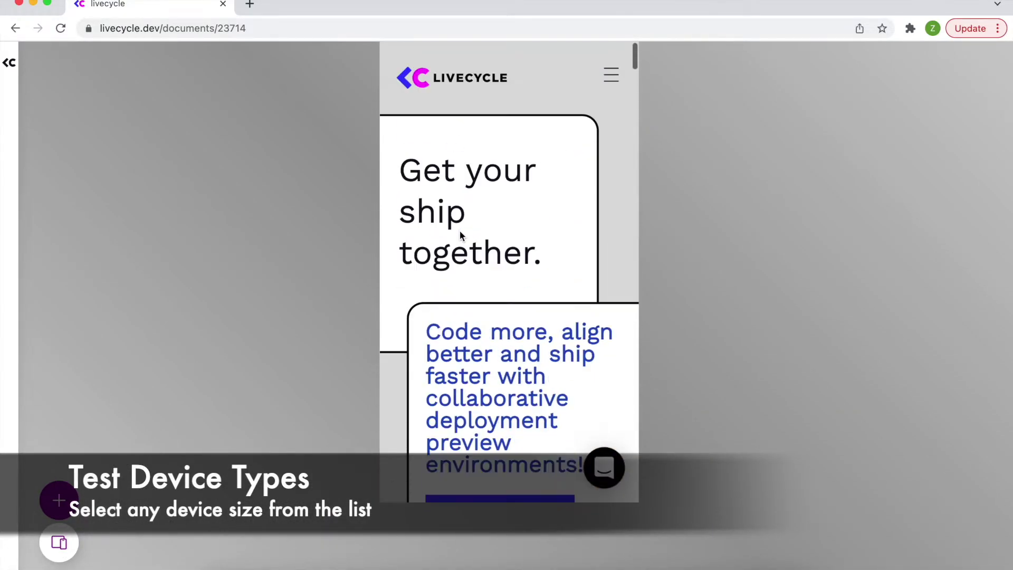
Restore Default (Responsive) width and open the linked GitHub pull request Tags #445.
{"action": "left_click", "coordinate": [59, 543]}
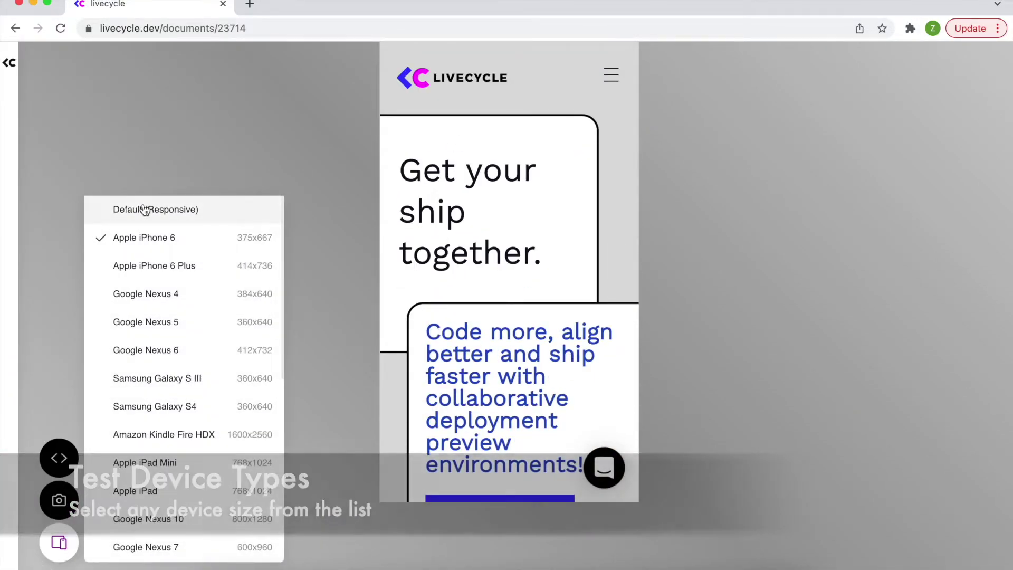
{"action": "left_click", "coordinate": [144, 207]}
{"action": "scroll", "coordinate": [467, 241], "scroll_direction": "down", "scroll_amount": 5}
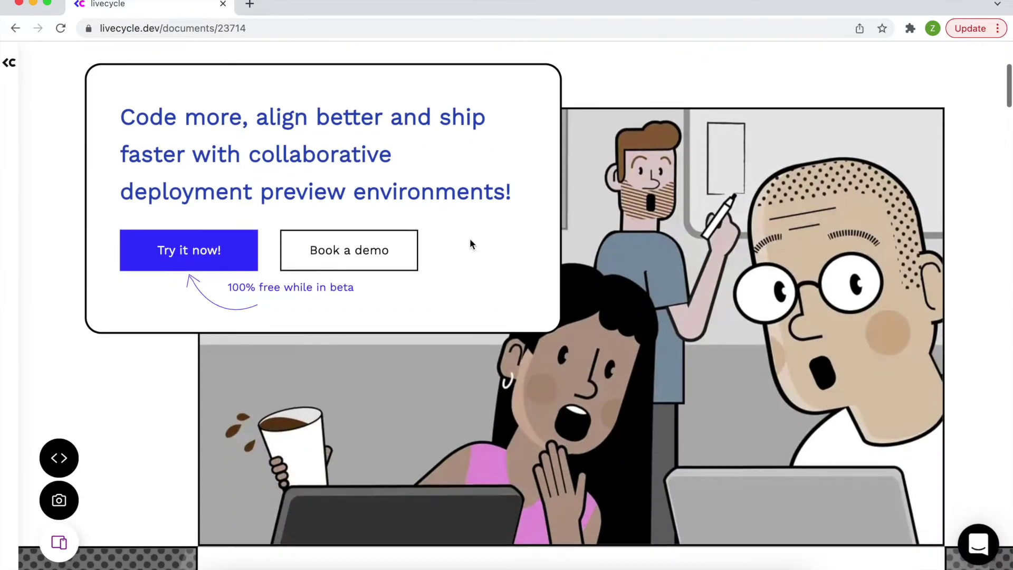
{"action": "scroll", "coordinate": [470, 243], "scroll_direction": "up", "scroll_amount": 5}
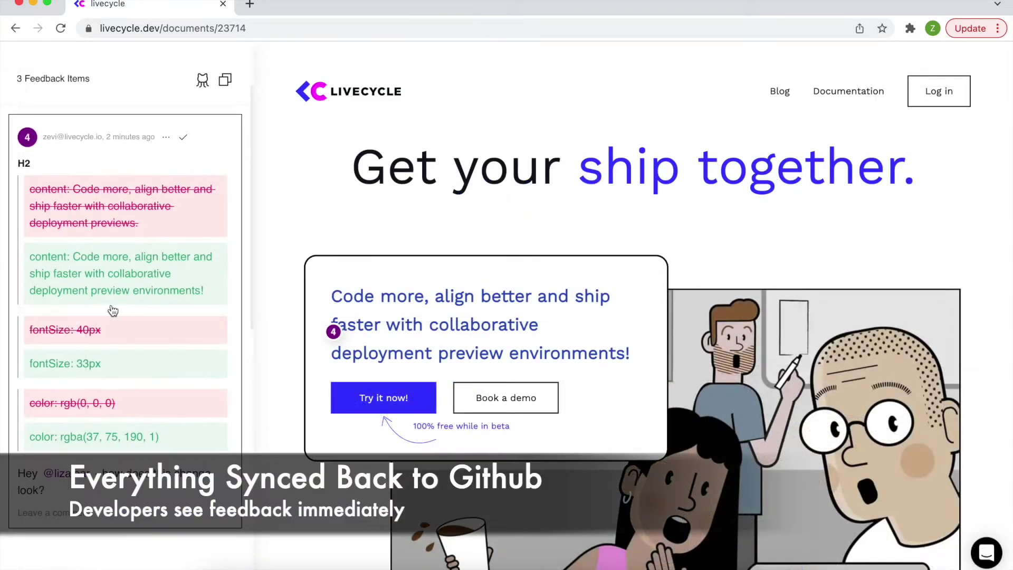
{"action": "left_click", "coordinate": [186, 140]}
{"action": "left_click", "coordinate": [202, 80]}
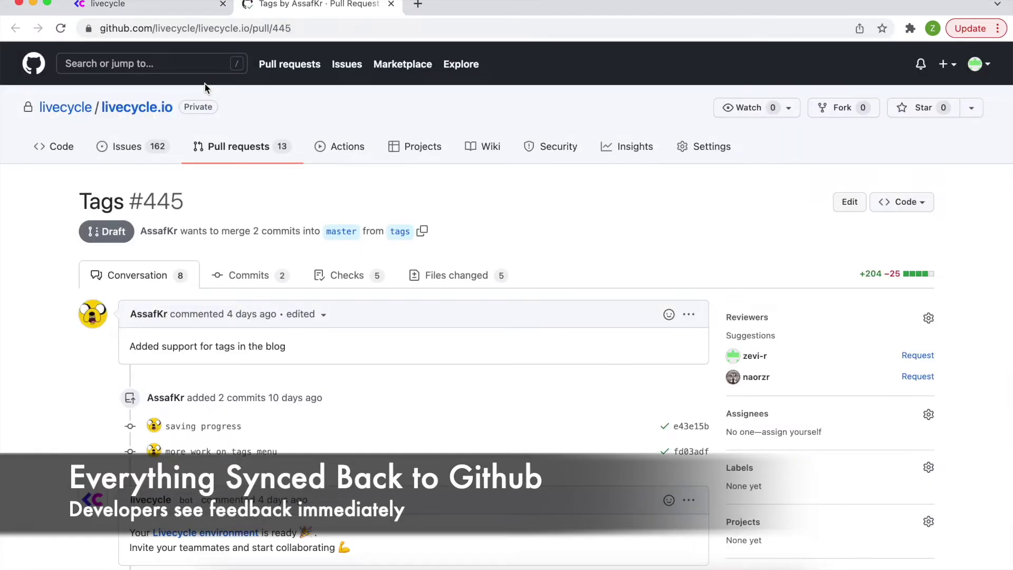
Find the Livecycle bot's H2 heading comment on Tags #445 and resolve that feedback item.
{"action": "scroll", "coordinate": [170, 247], "scroll_direction": "down", "scroll_amount": 15}
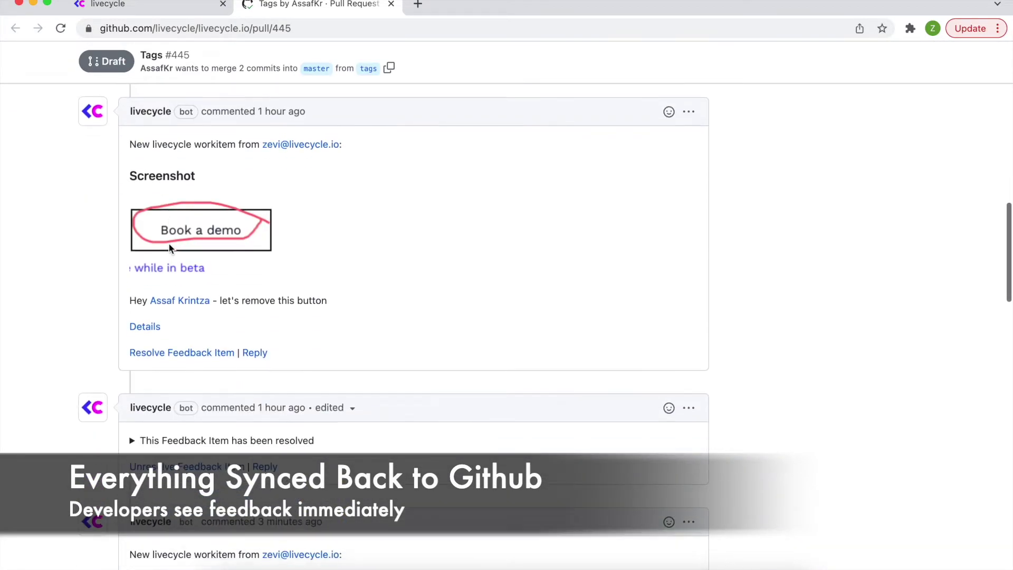
{"action": "scroll", "coordinate": [170, 248], "scroll_direction": "down", "scroll_amount": 10}
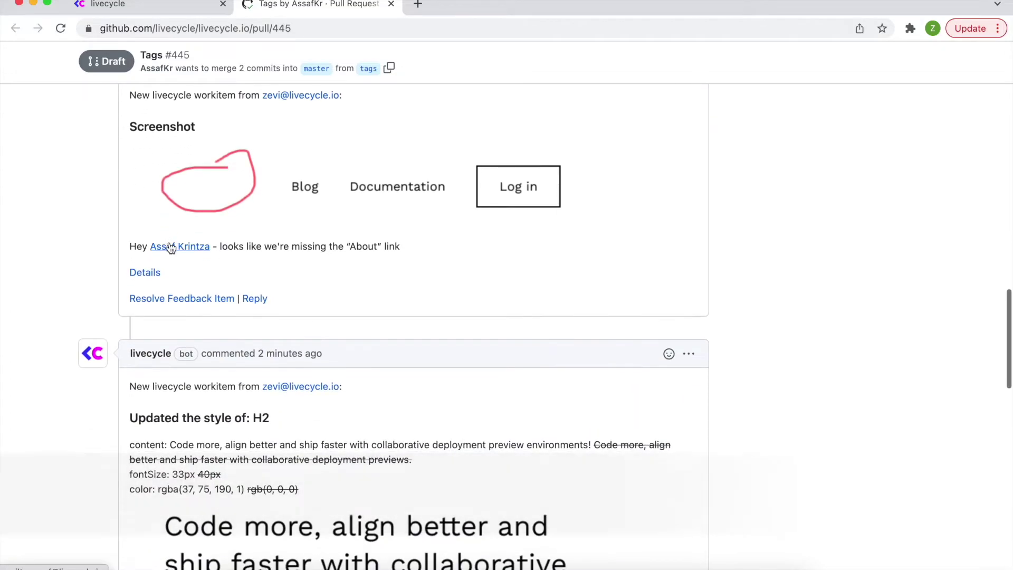
{"action": "scroll", "coordinate": [171, 248], "scroll_direction": "down", "scroll_amount": 6}
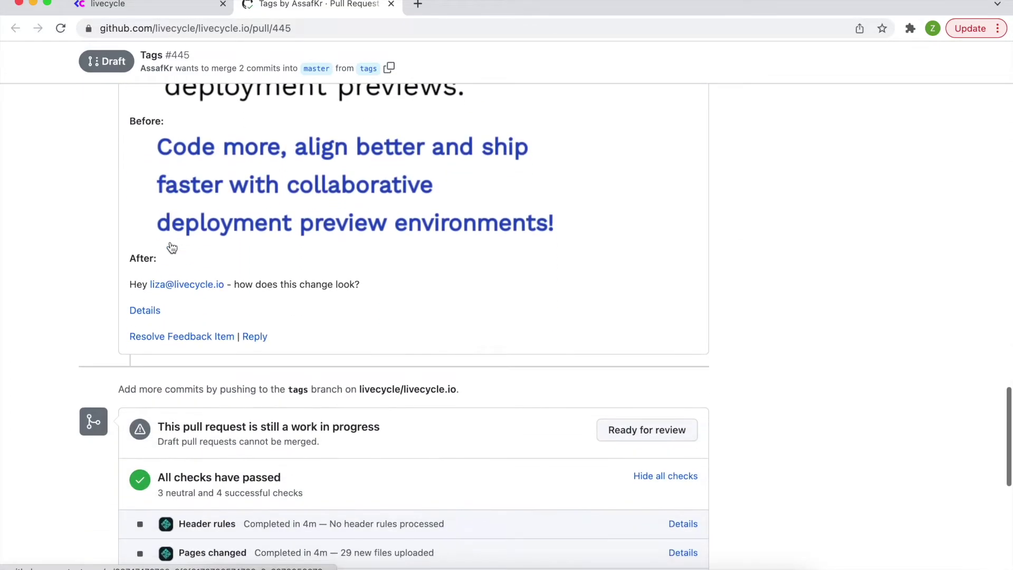
{"action": "scroll", "coordinate": [171, 247], "scroll_direction": "up", "scroll_amount": 2}
{"action": "left_click", "coordinate": [184, 473]}
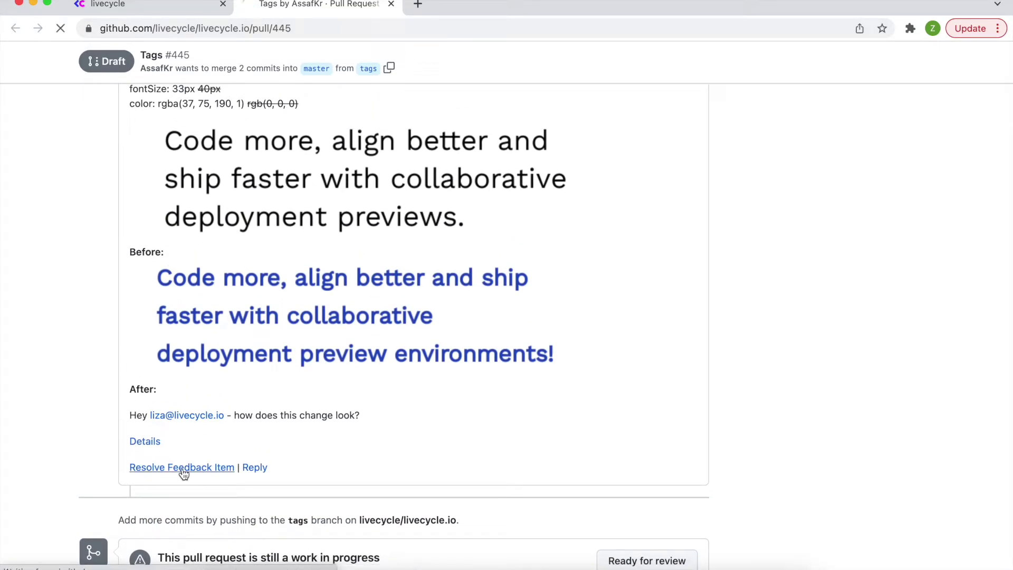
{"action": "left_click", "coordinate": [173, 557]}
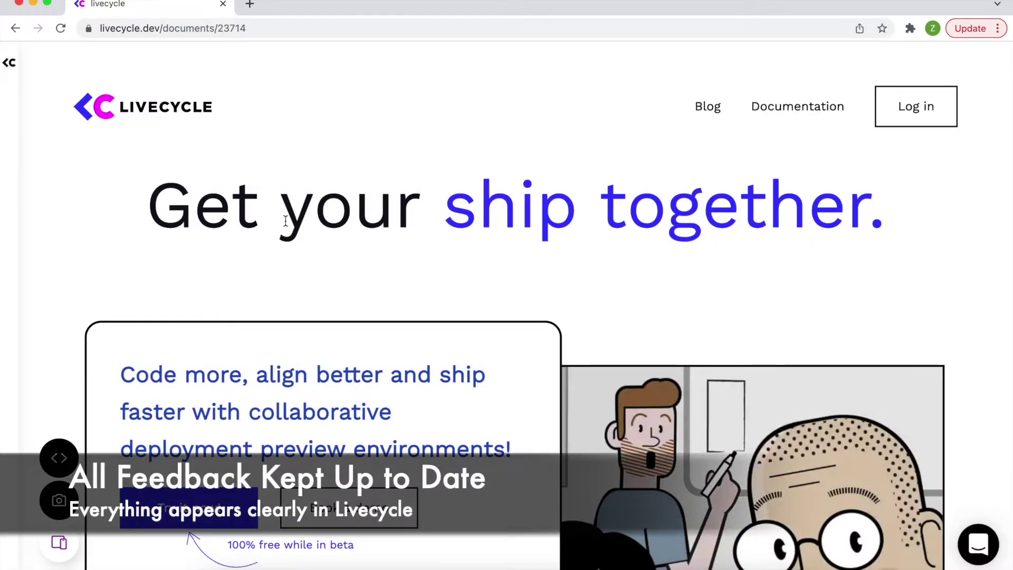
Open the feedback panel for the Tags preview and scroll through its current items.
{"action": "left_click", "coordinate": [10, 63]}
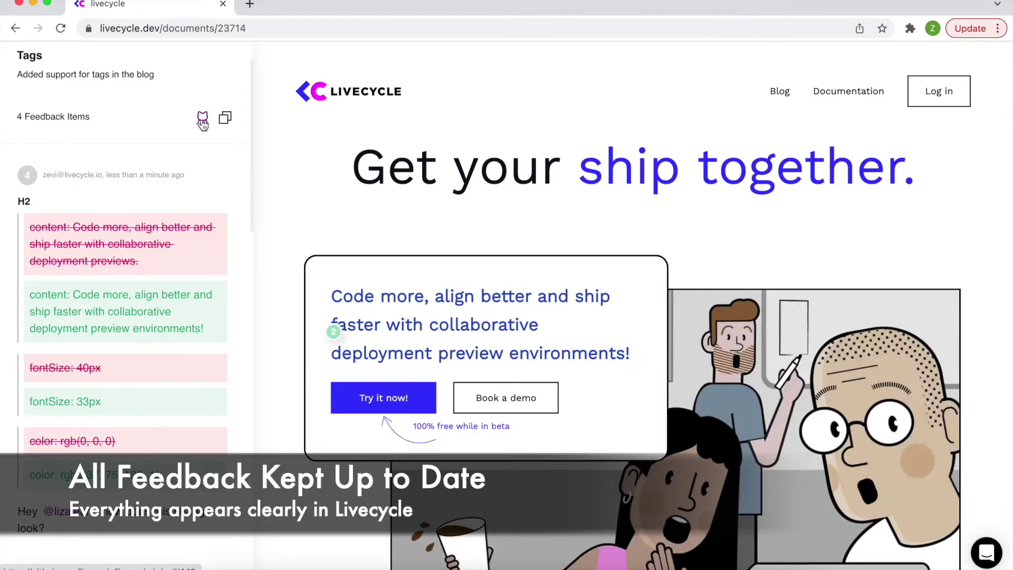
{"action": "scroll", "coordinate": [143, 321], "scroll_direction": "down", "scroll_amount": 5}
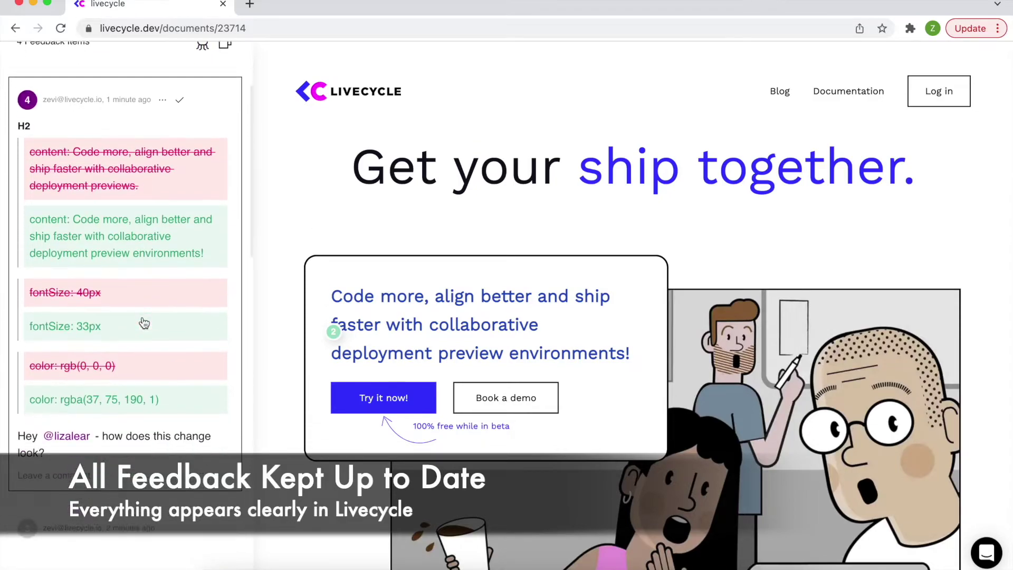
{"action": "scroll", "coordinate": [146, 322], "scroll_direction": "down", "scroll_amount": 5}
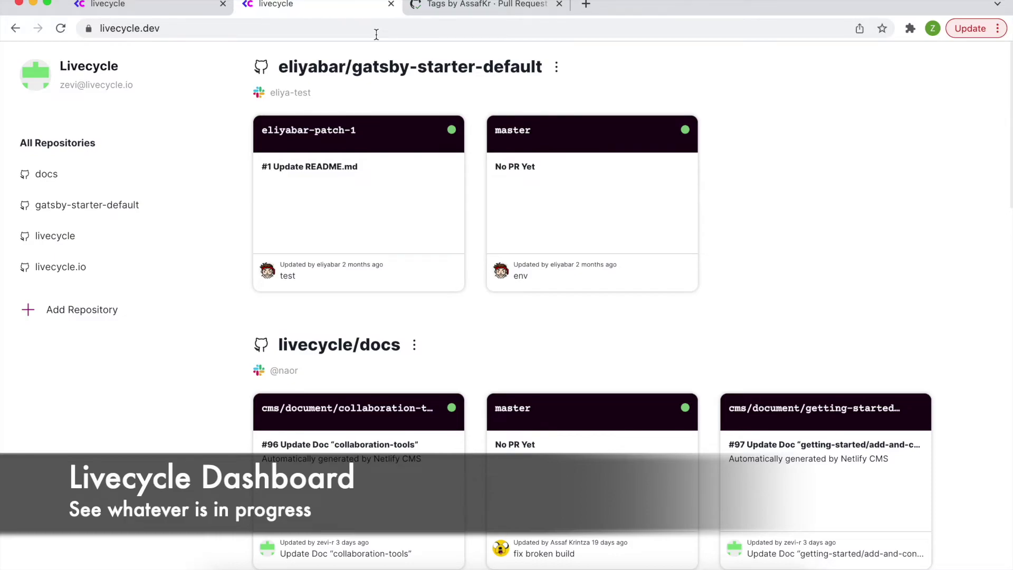
Scroll down to the livecycle/livecycle.io repository and open its tags branch preview details.
{"action": "scroll", "coordinate": [272, 124], "scroll_direction": "down", "scroll_amount": 20}
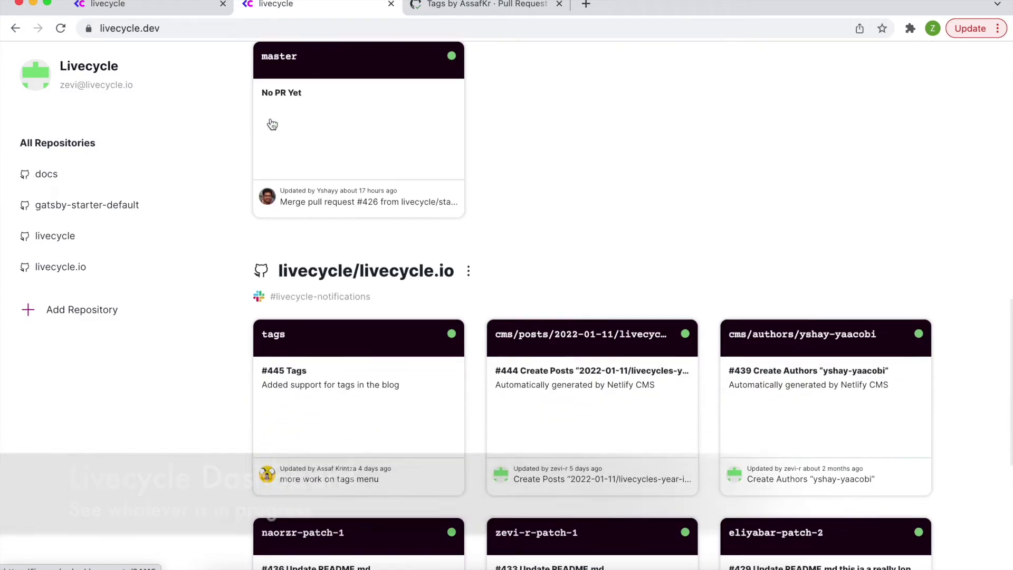
{"action": "left_click", "coordinate": [469, 214]}
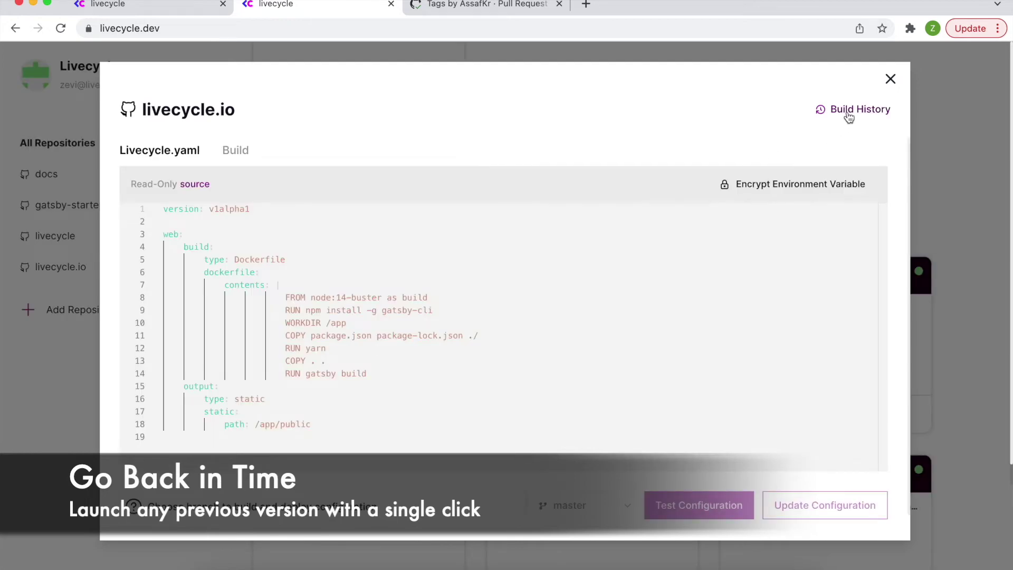
Compare the 'saving progress' and 'more work on tags menu' build logs, then launch the latter live.
{"action": "left_click", "coordinate": [849, 110]}
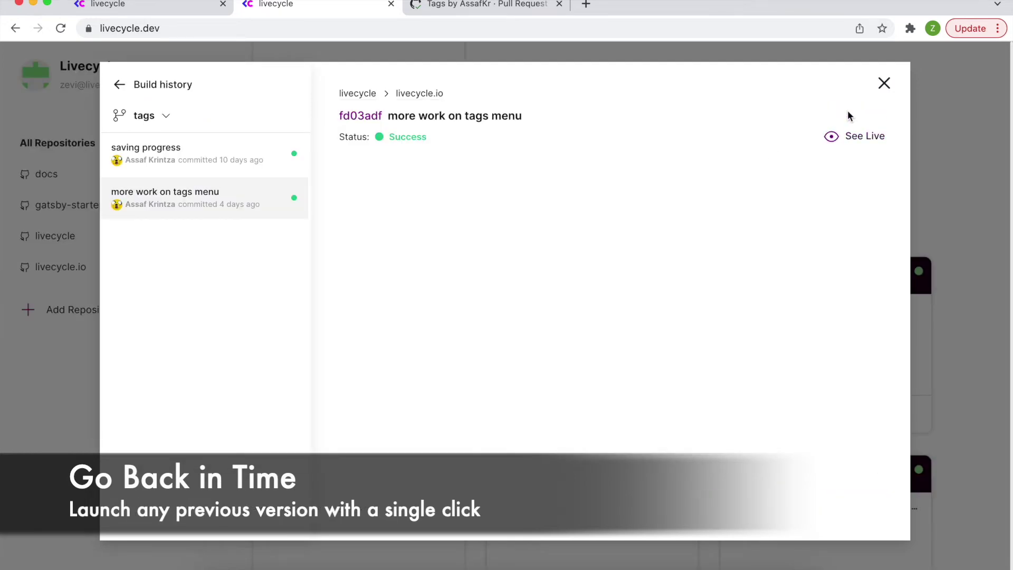
{"action": "left_click", "coordinate": [195, 162]}
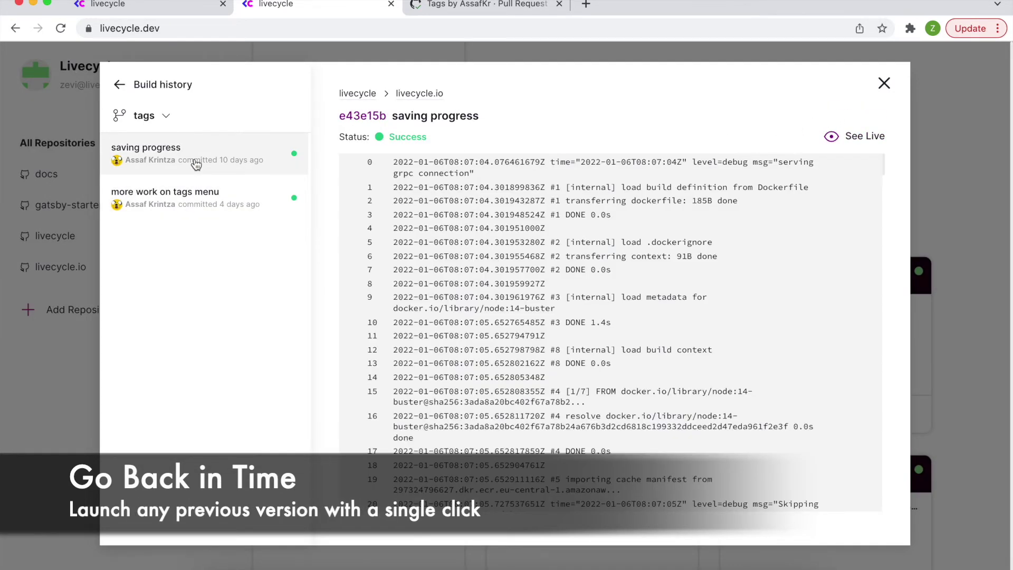
{"action": "left_click", "coordinate": [197, 203]}
{"action": "left_click", "coordinate": [205, 165]}
{"action": "left_click", "coordinate": [206, 187]}
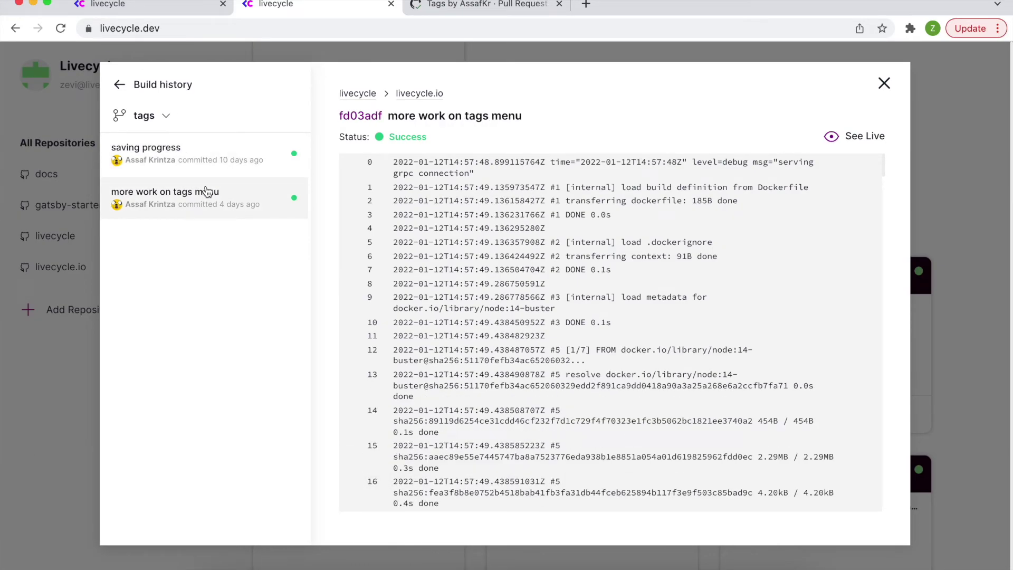
{"action": "left_click", "coordinate": [849, 144]}
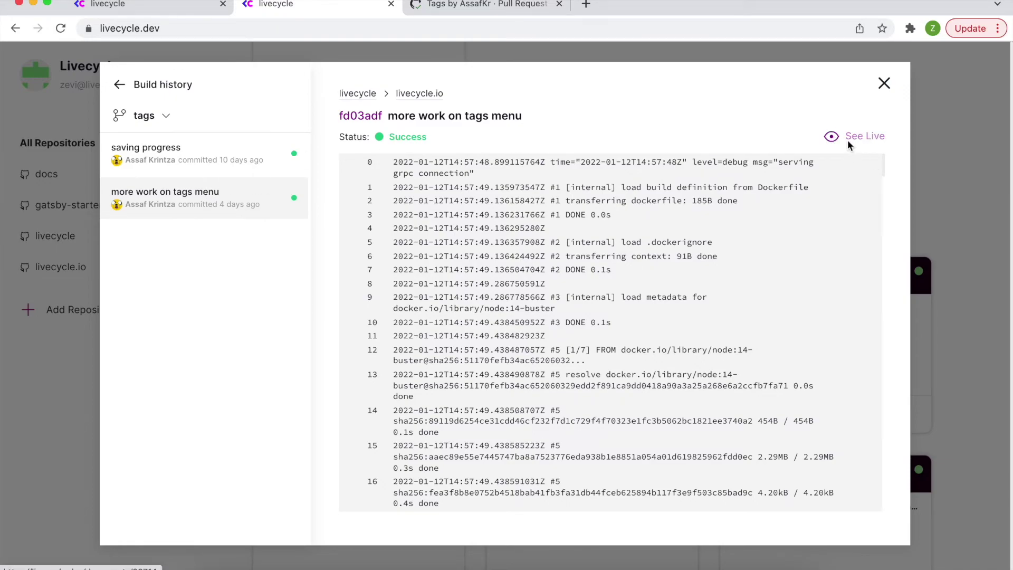